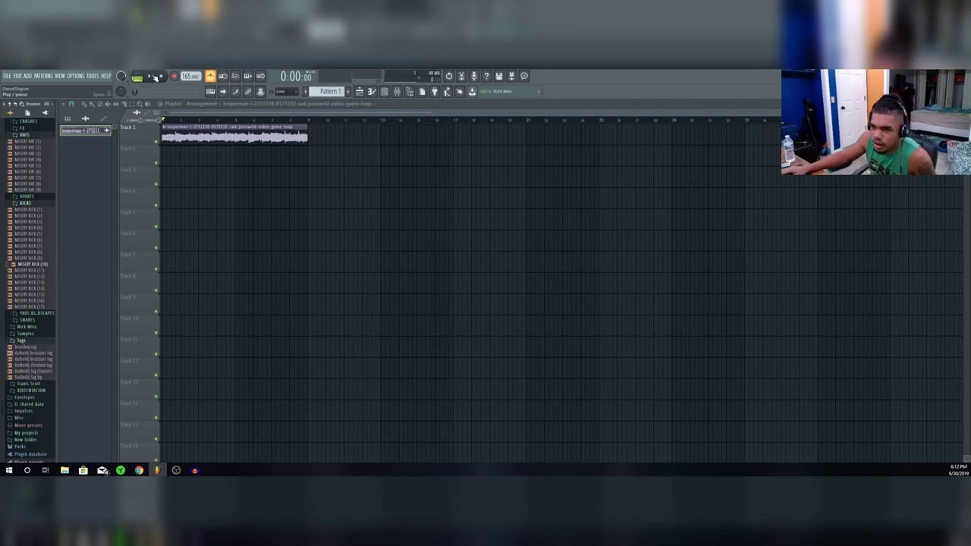
Play the sad-juicewrld video game loop on Track 1 of the playlist and stop playback.
click(154, 77)
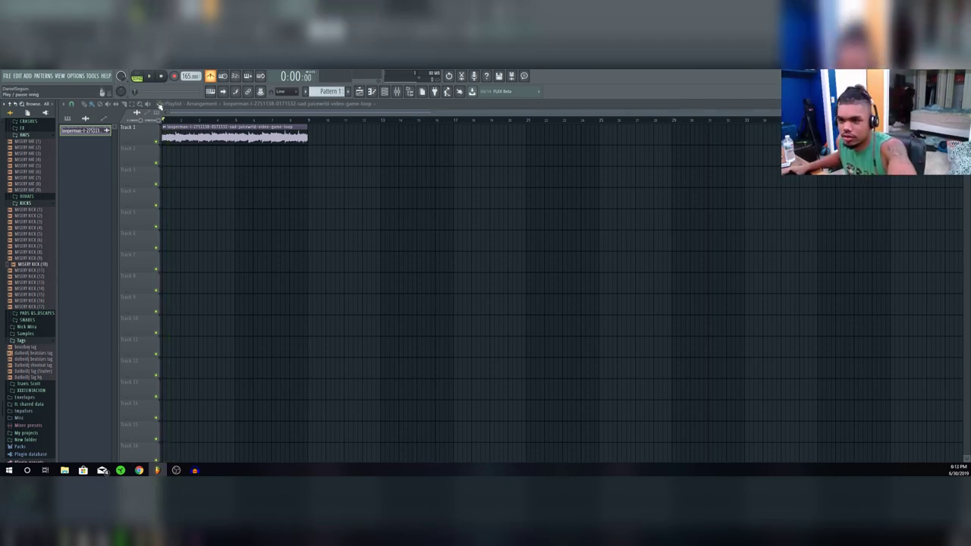
click(149, 76)
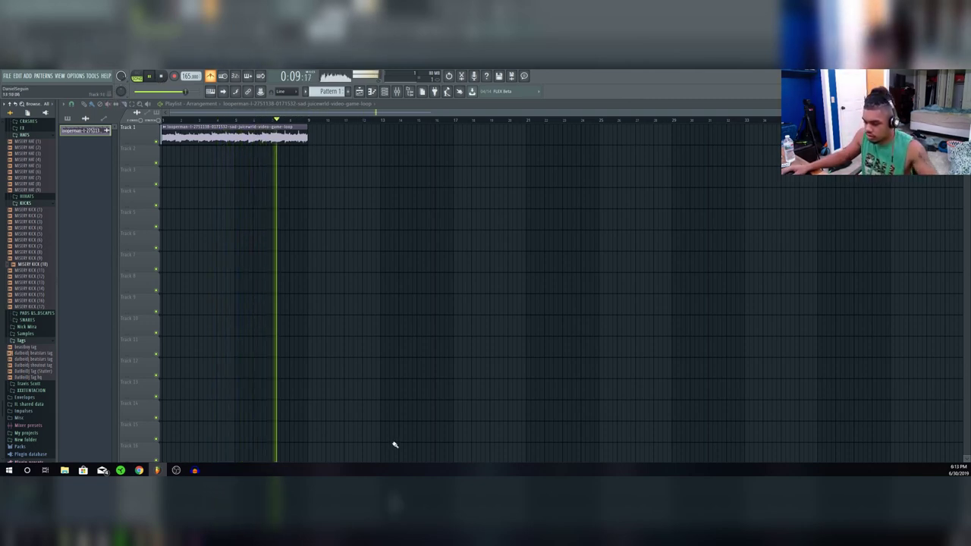
key(space)
Display the channel rack and look through the drum kit folders in the sample browser.
key(F6)
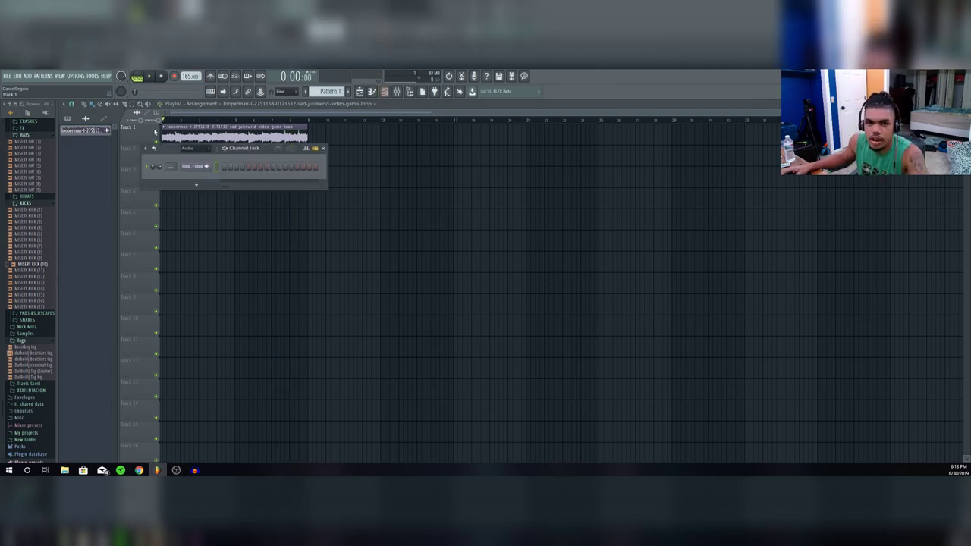
scroll(14, 241, up, 10)
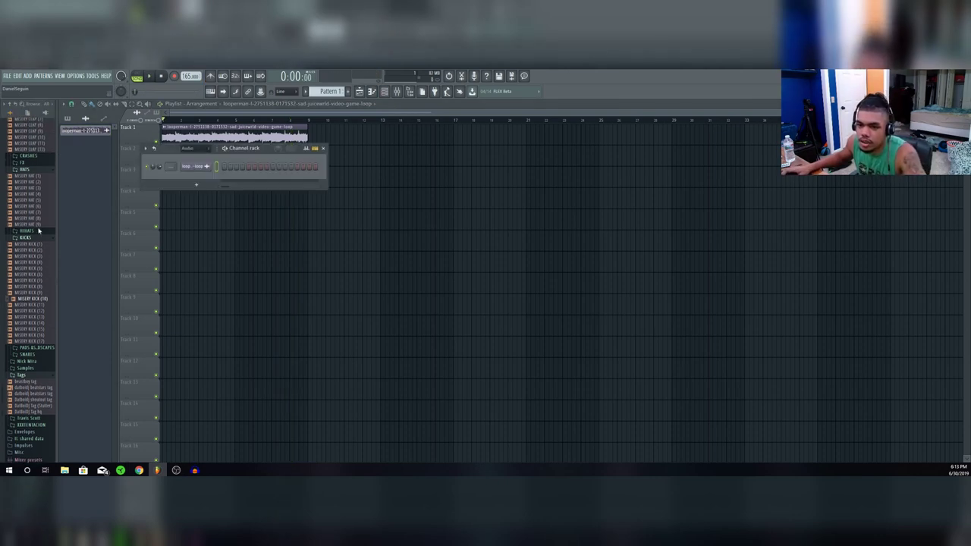
scroll(34, 201, up, 15)
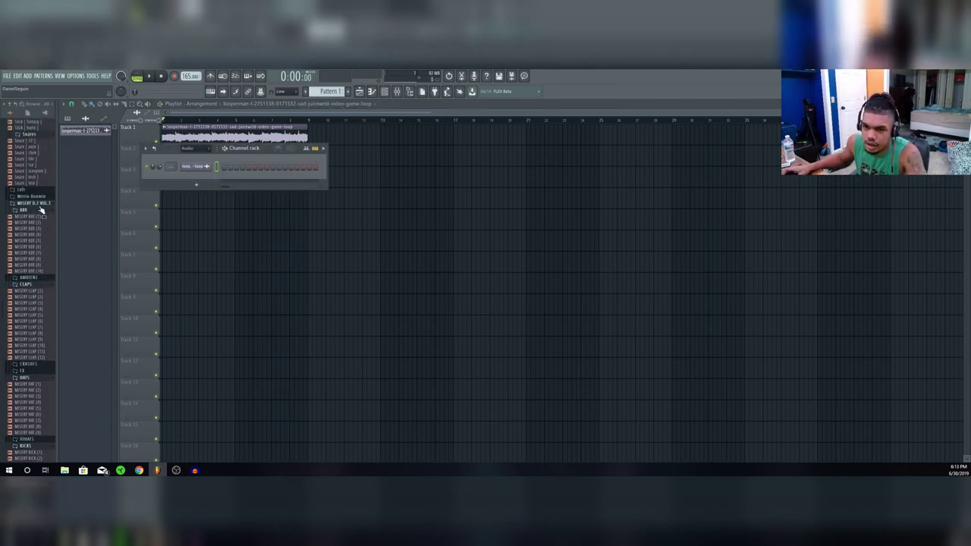
scroll(25, 205, up, 5)
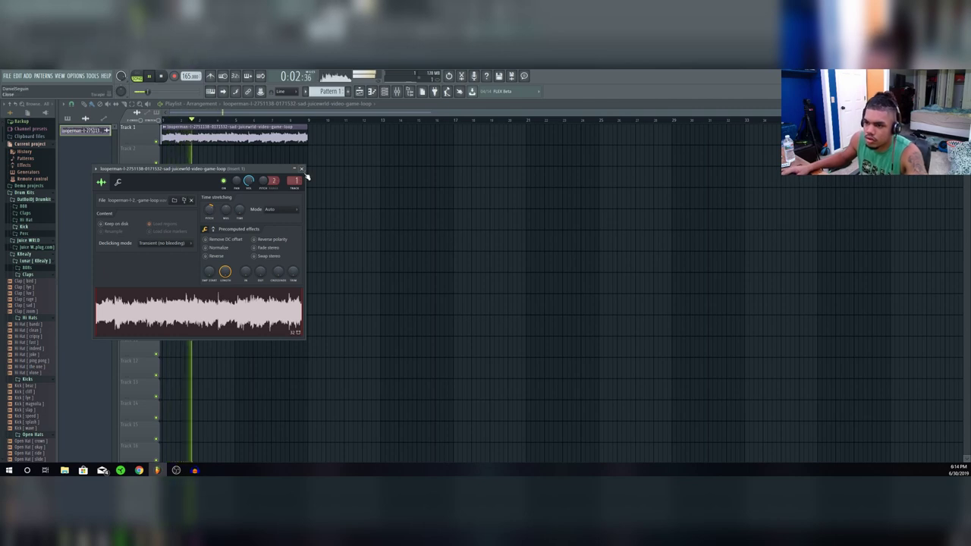
Close the loop's channel settings and listen to the loop in the playlist.
click(303, 169)
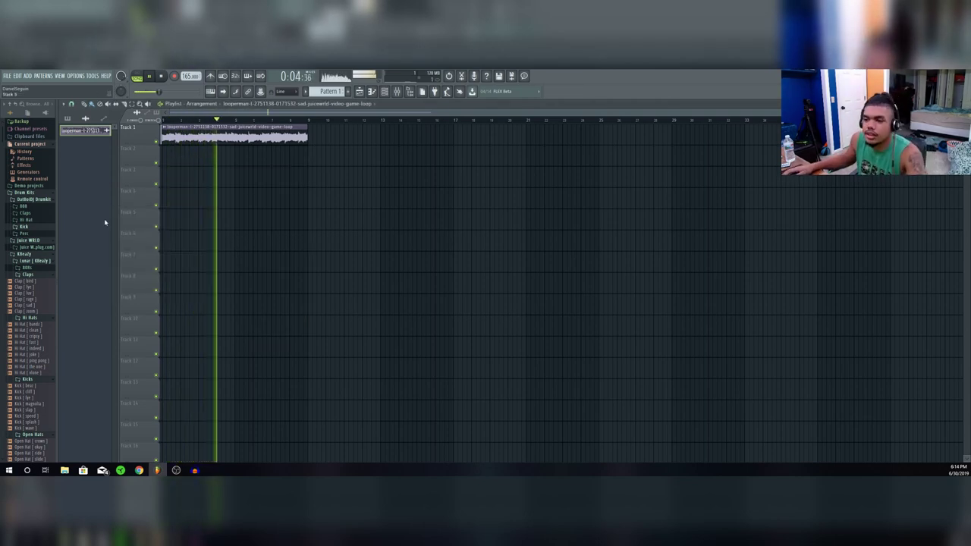
key(F6)
key(F6)
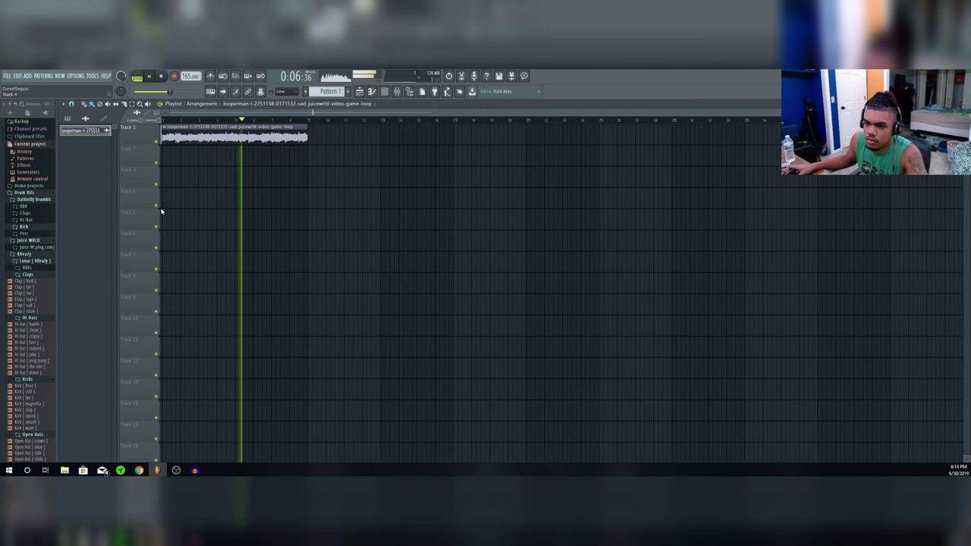
key(F9)
key(F5)
key(F6)
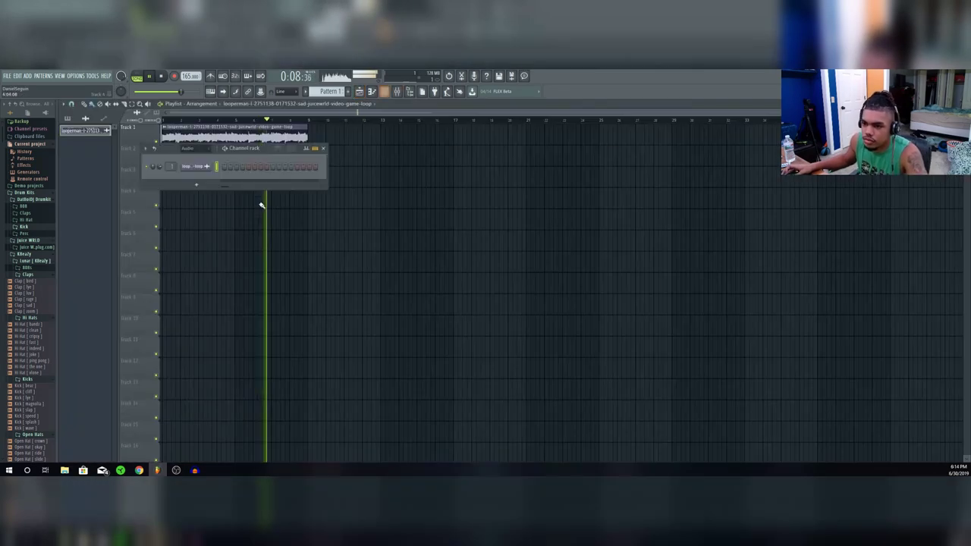
key(F6)
key(space)
Audition the Lunar kit's hi-hats, add Hi Hat [ clean ] to the channel rack and fill eight bars with a hit every two steps.
scroll(38, 334, down, 2)
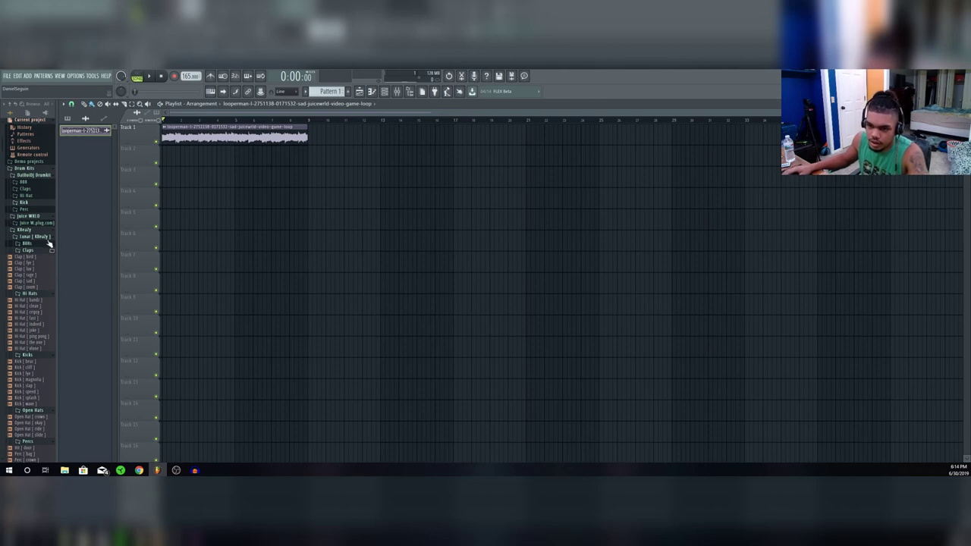
click(39, 311)
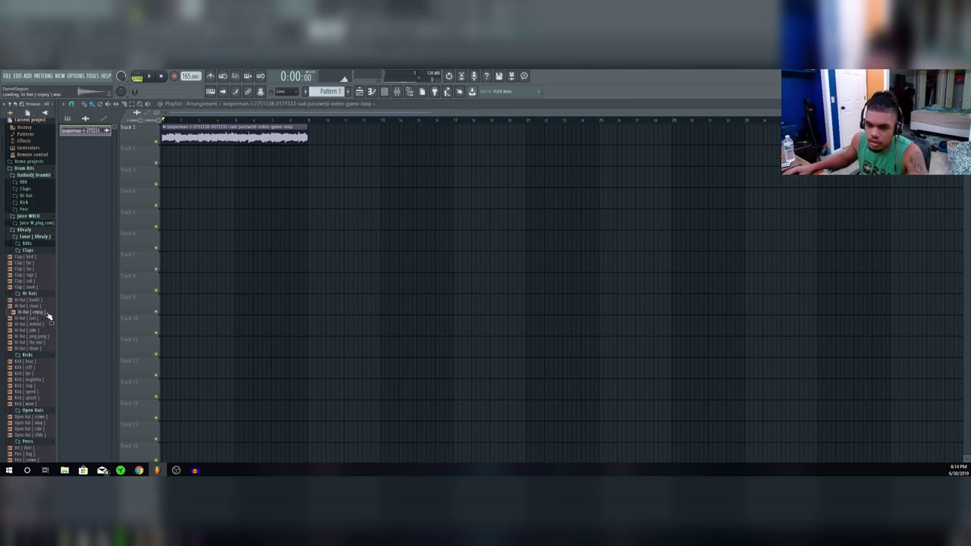
right_click(44, 306)
key(Escape)
key(F6)
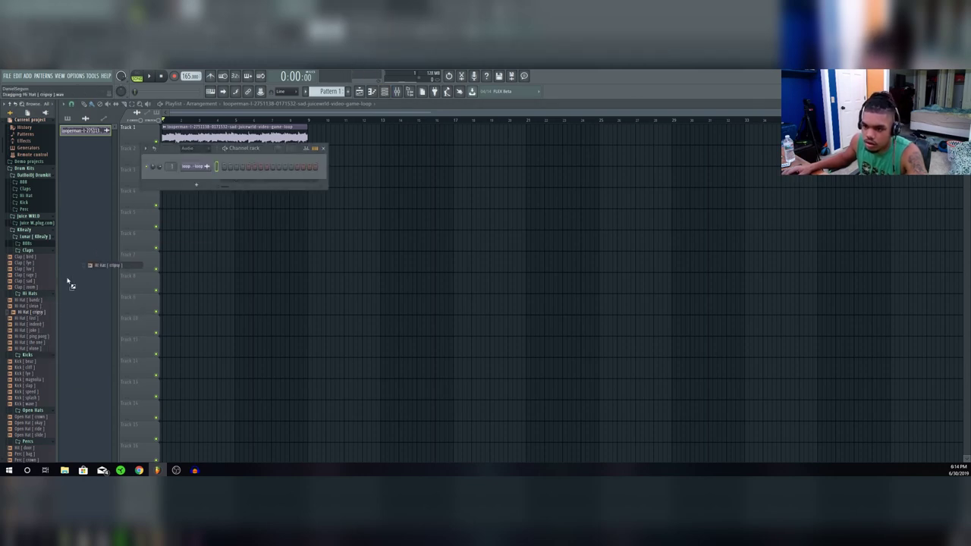
drag(224, 185, 213, 182)
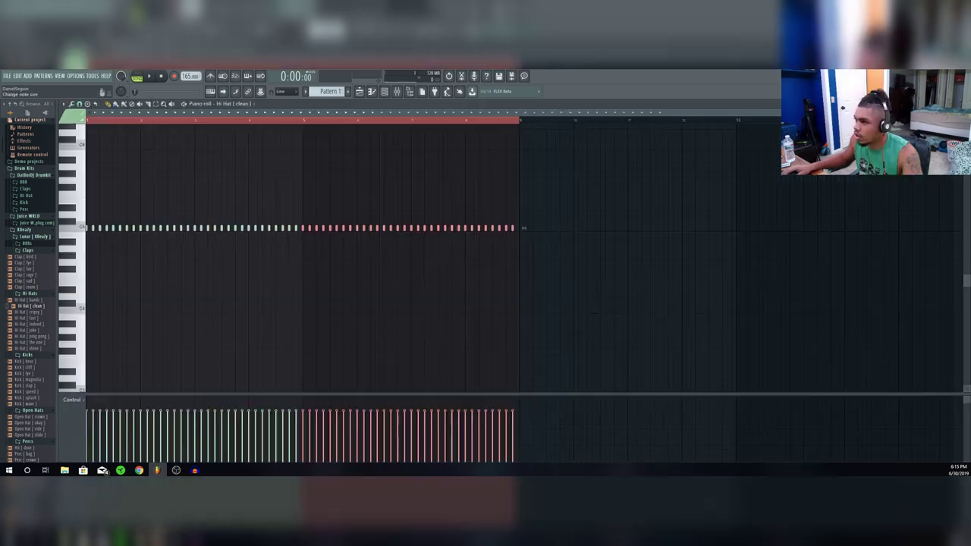
key(F5)
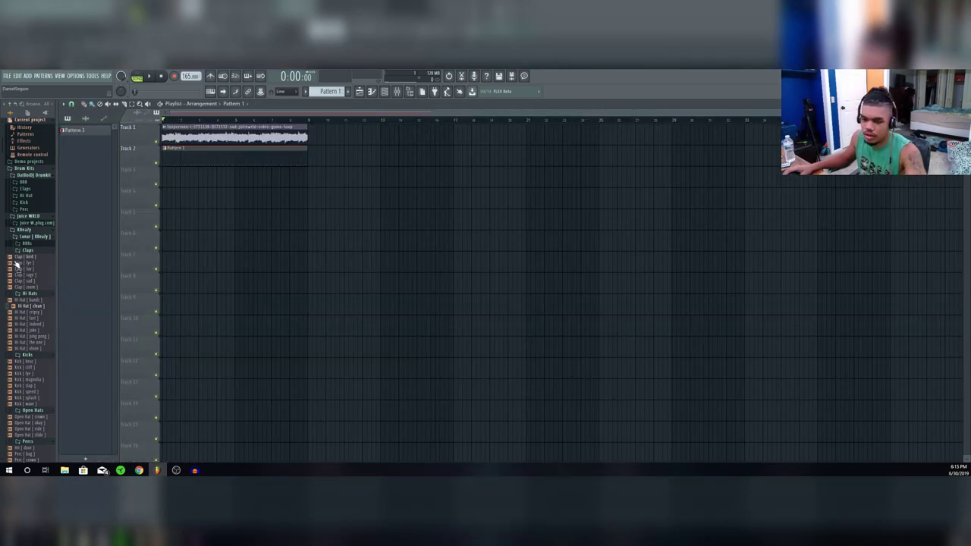
Add a clap and Snare [ chek ] on step 9 of each bar, and widen the channel rack to show the longer pattern.
key(F6)
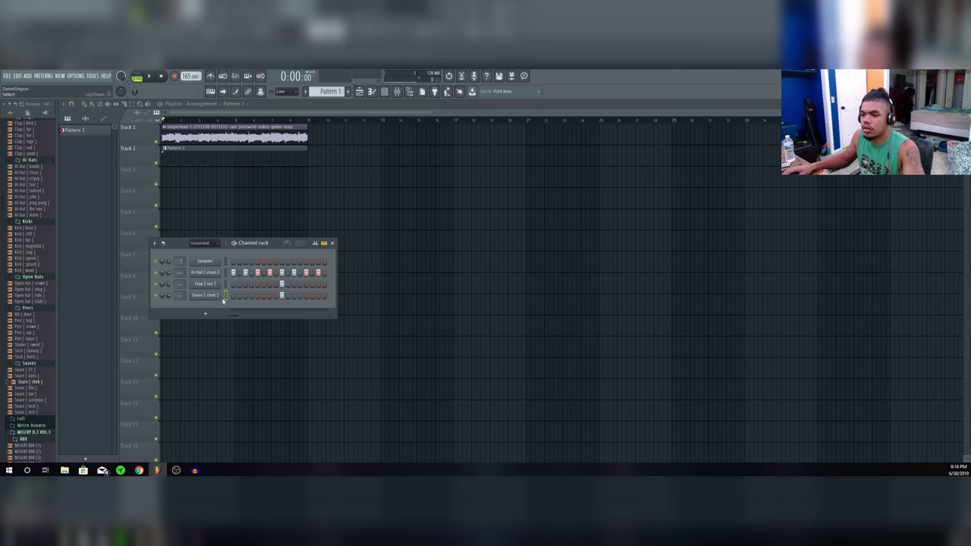
key(space)
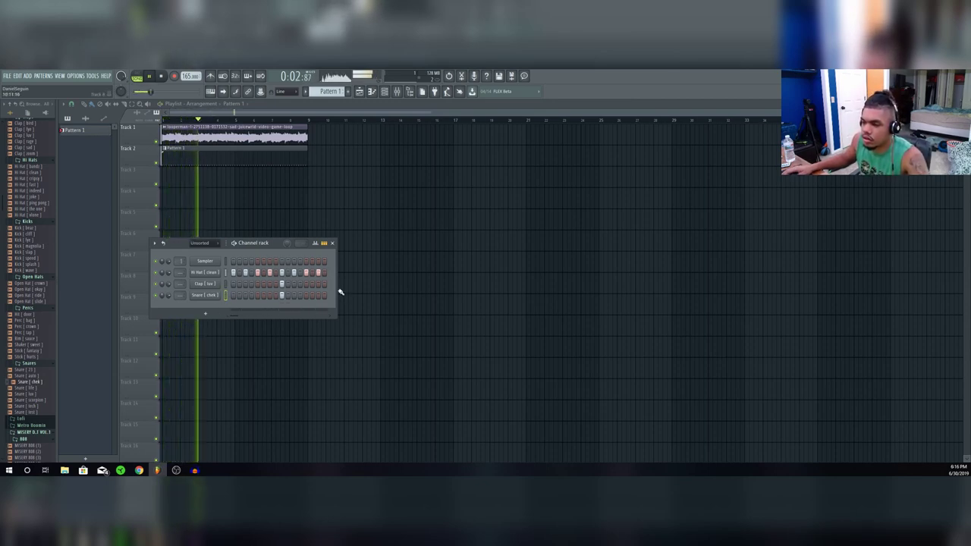
drag(340, 292, 919, 258)
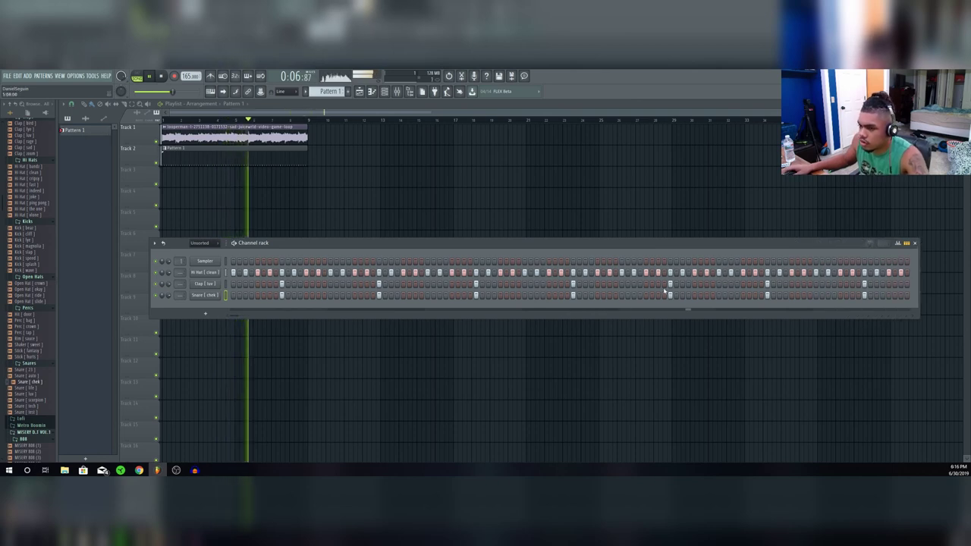
key(F6)
key(space)
Lower the loop's volume on its mixer track, Insert 1, and play back the arrangement.
key(F9)
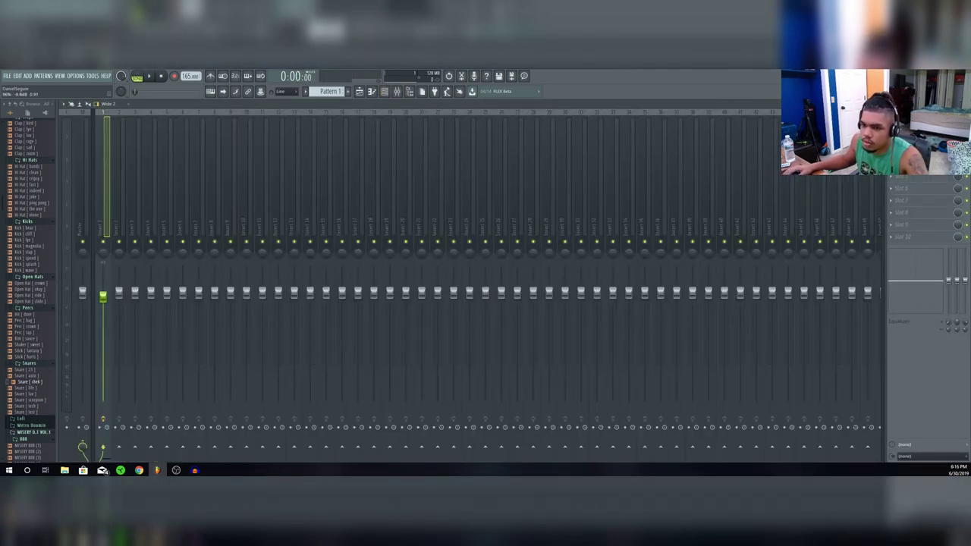
drag(102, 296, 107, 317)
key(space)
key(F9)
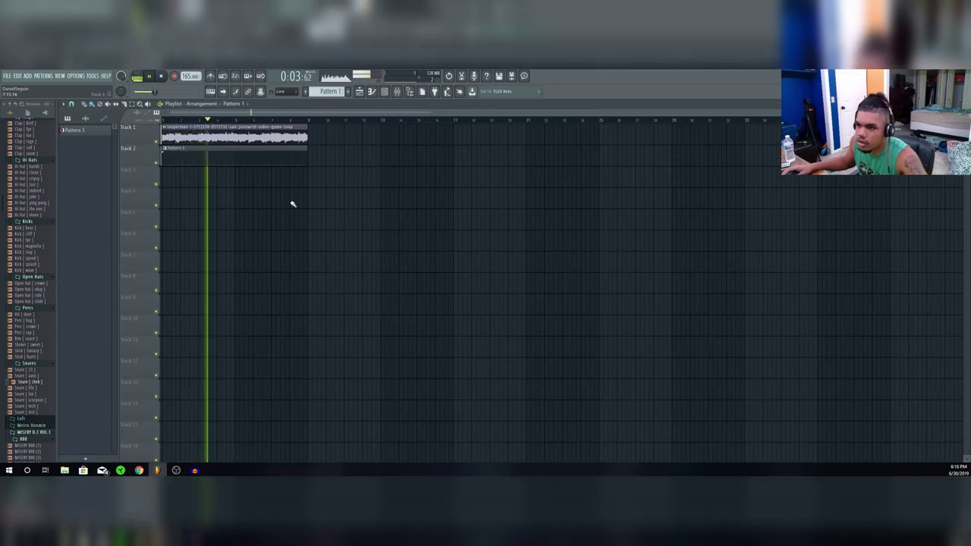
Add Perc [ tap ] to the channel rack with hits on step 4 of bar 1 and step 12 of bar 2.
key(F6)
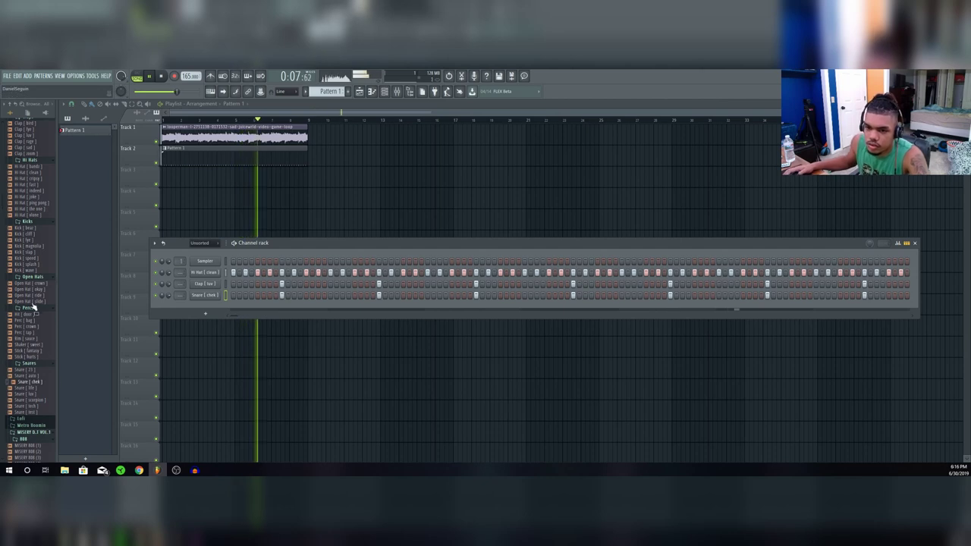
key(F6)
key(F6)
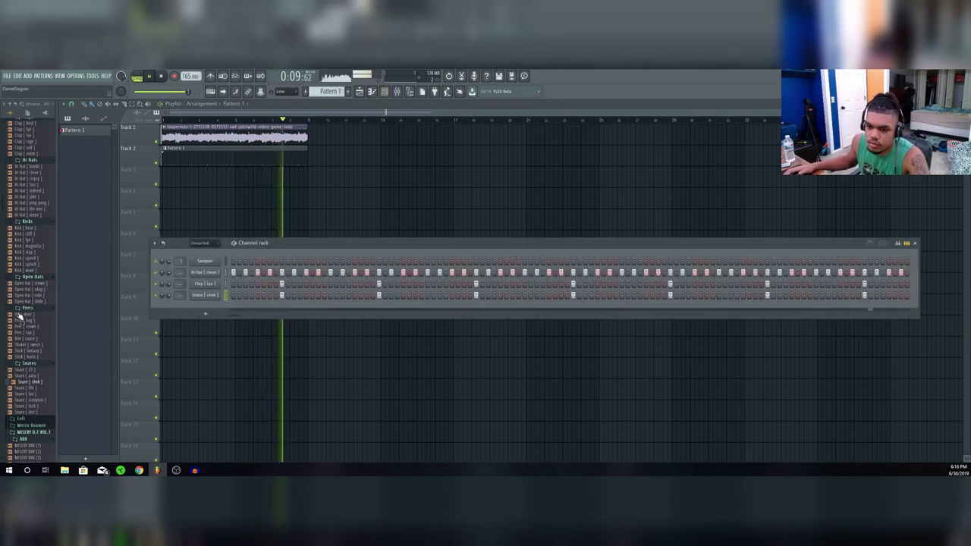
key(F6)
scroll(34, 318, down, 2)
key(space)
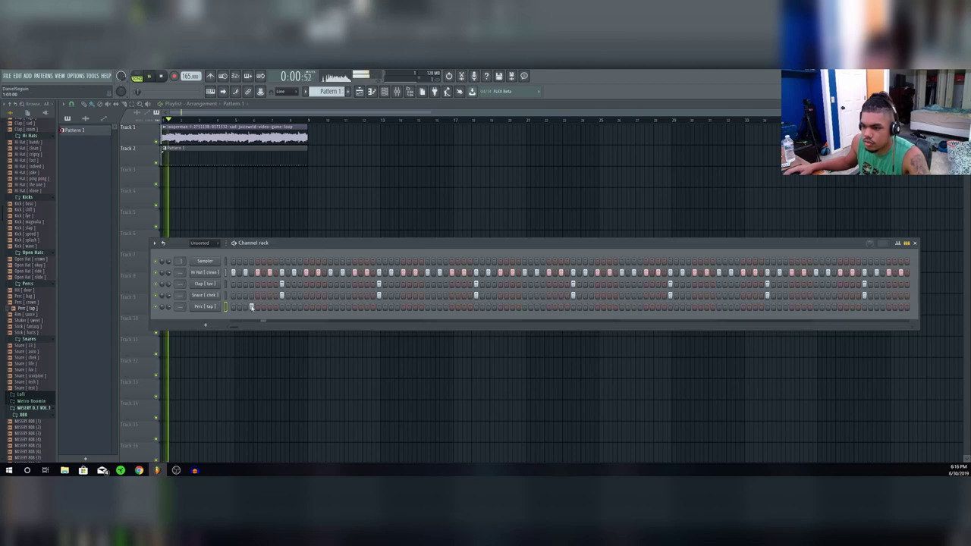
click(398, 308)
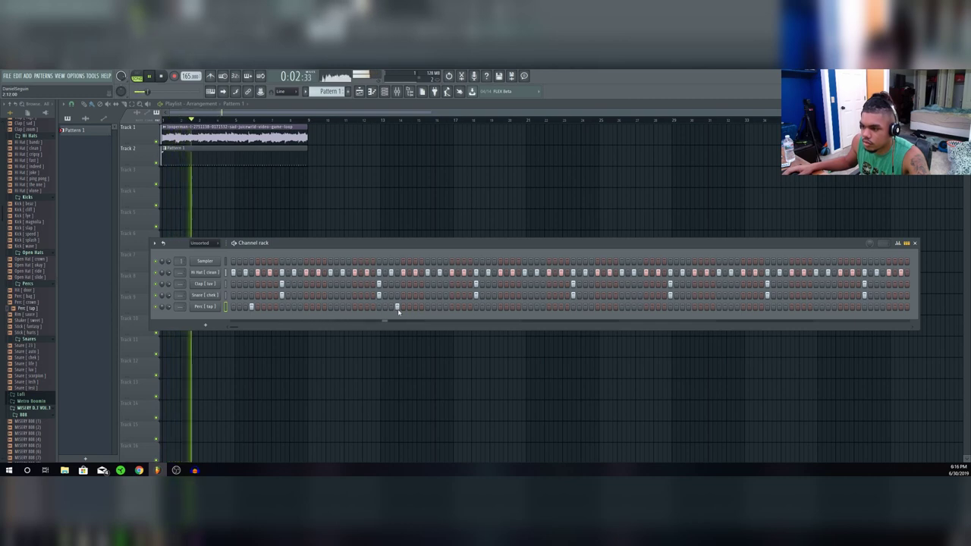
right_click(446, 307)
key(space)
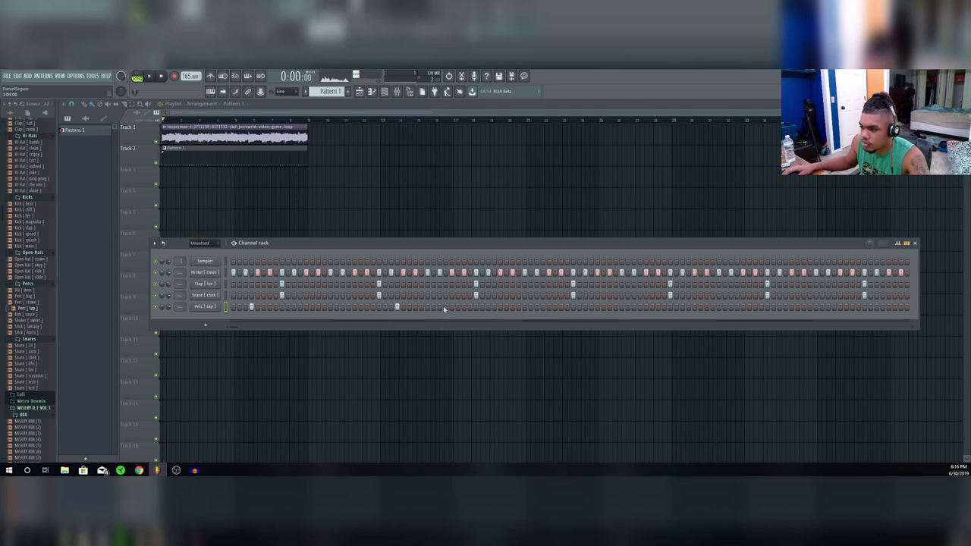
Show all channels in the channel rack and delete the unused Sampler channel.
key(F7)
key(F6)
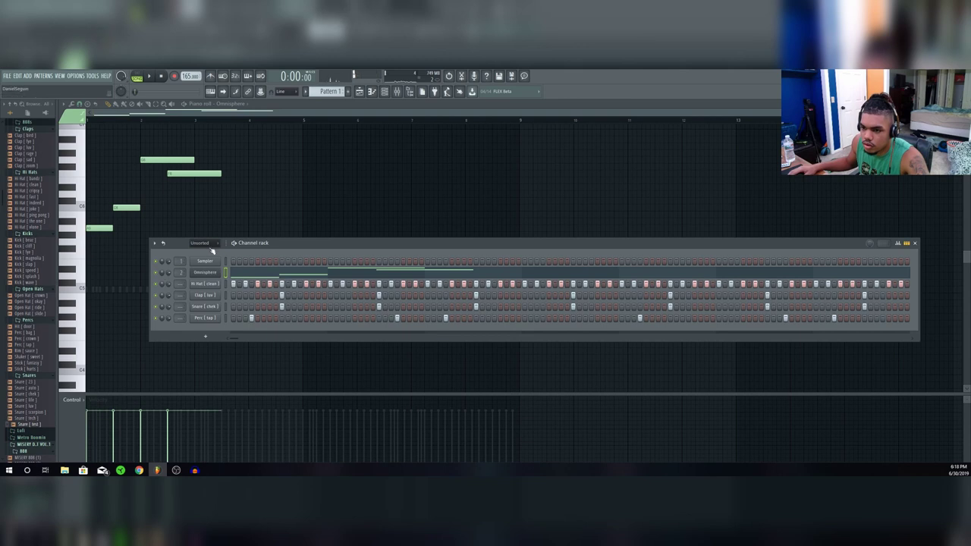
click(206, 261)
right_click(206, 263)
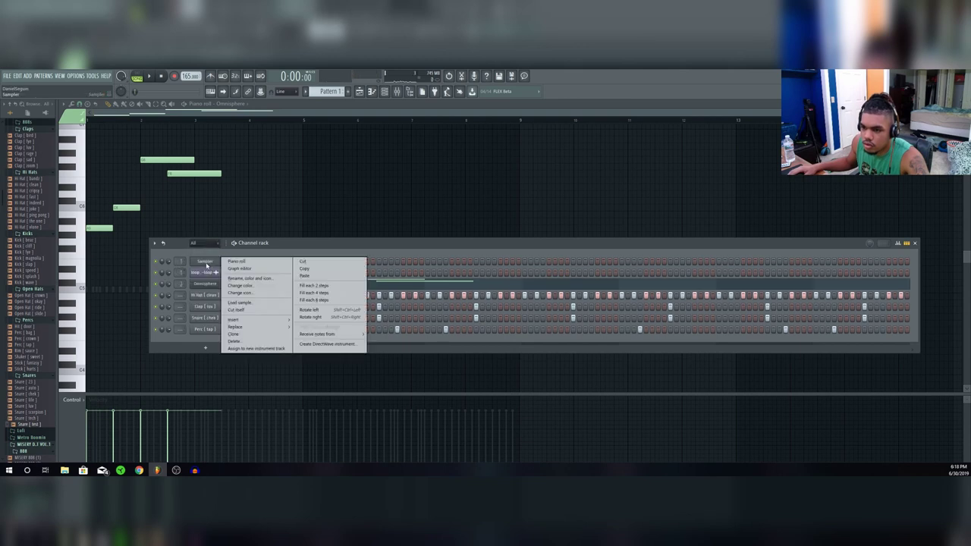
click(235, 342)
click(523, 289)
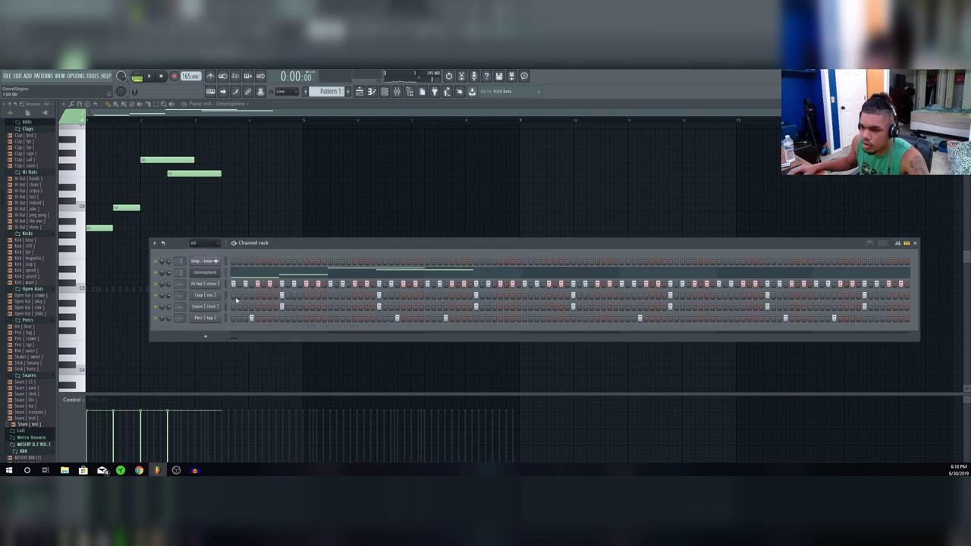
Listen to the beat with the Omnisphere melody and close the channel rack.
key(space)
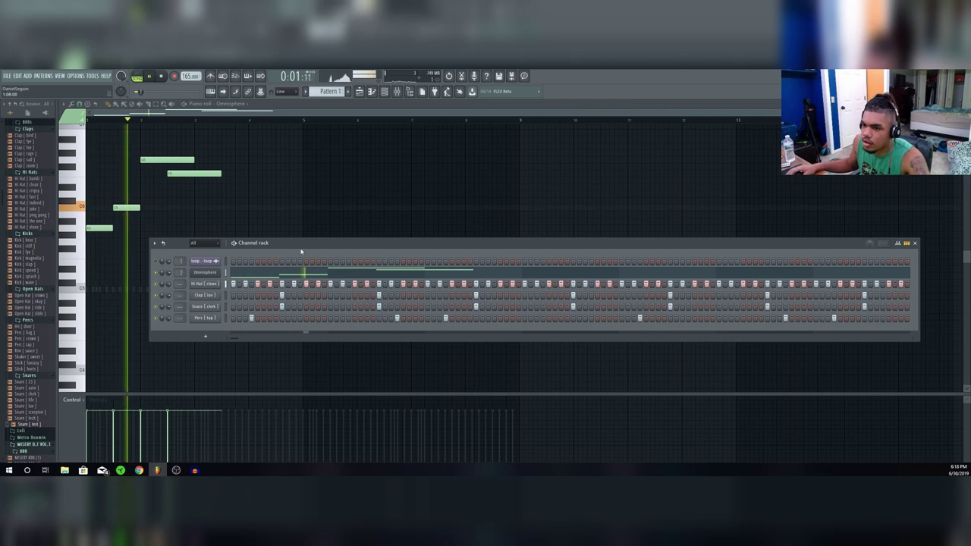
click(915, 244)
key(space)
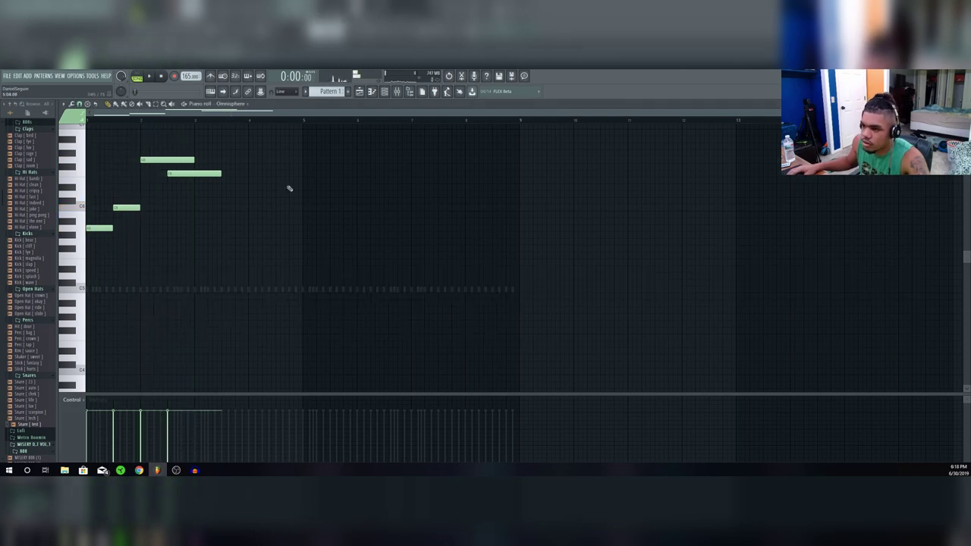
Extend the Omnisphere melody to the end of bar 4 with mostly half-bar notes and remove overlaps with quick legato.
key(space)
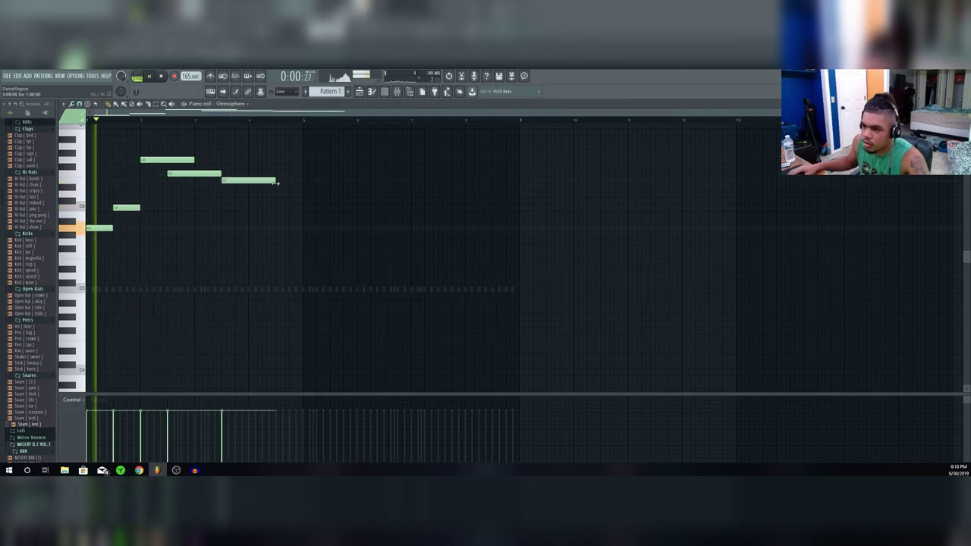
drag(275, 181, 210, 182)
key(space)
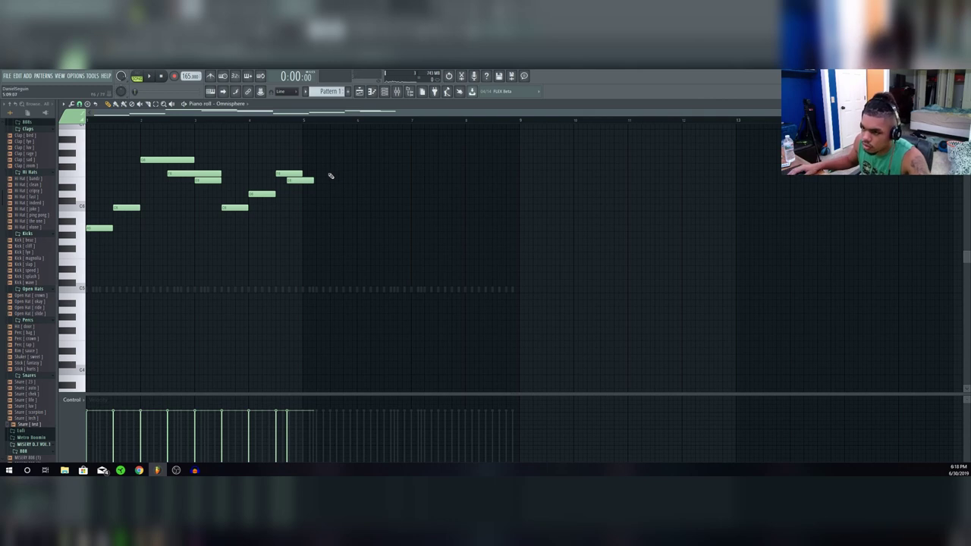
key(ctrl+l)
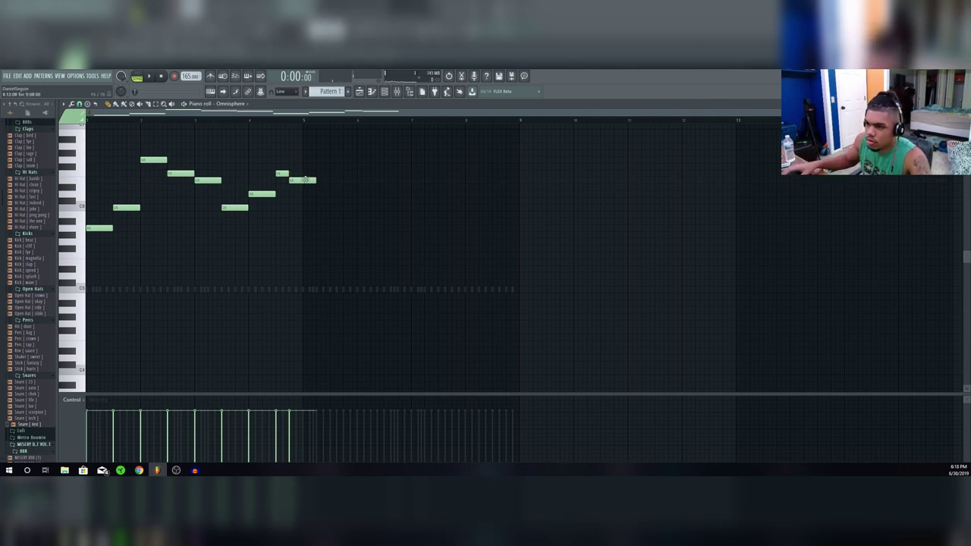
Add high notes to bar 1 of the Omnisphere melody: E7 on beat 1, C7 on beat 3 and B6 on beat 4.
scroll(126, 205, up, 3)
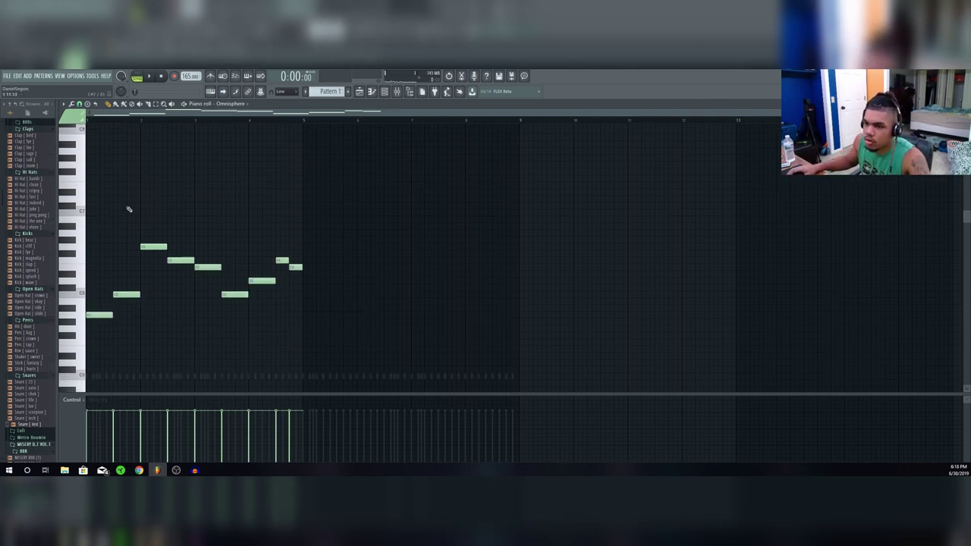
click(90, 194)
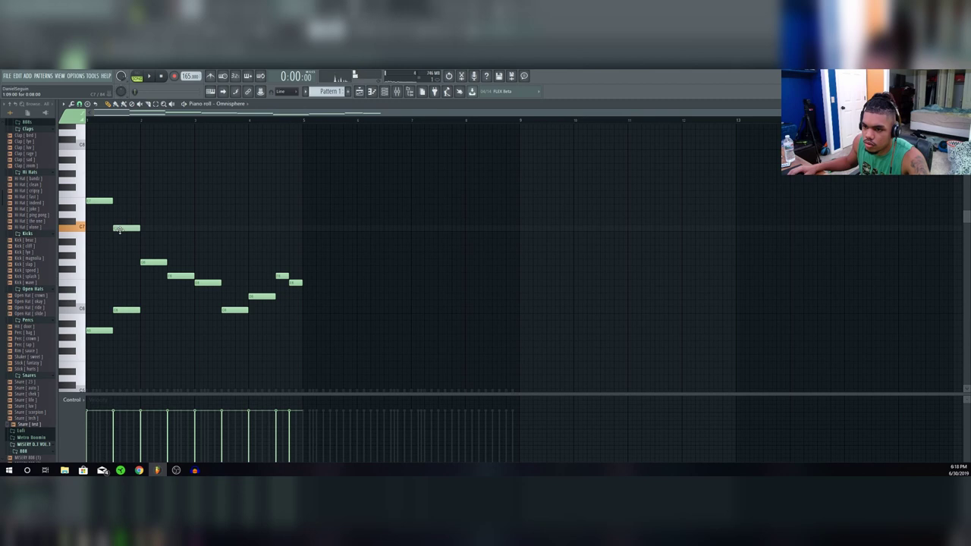
key(space)
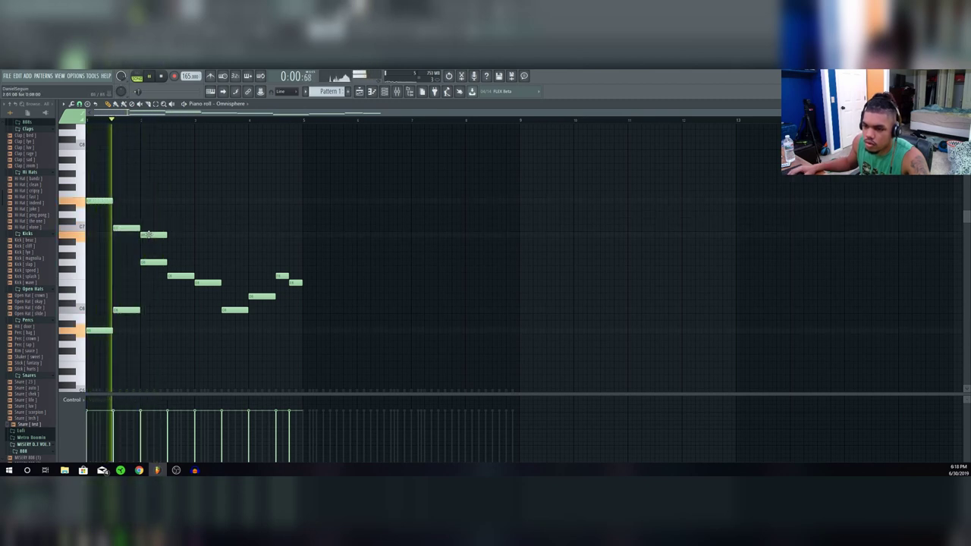
drag(148, 235, 134, 235)
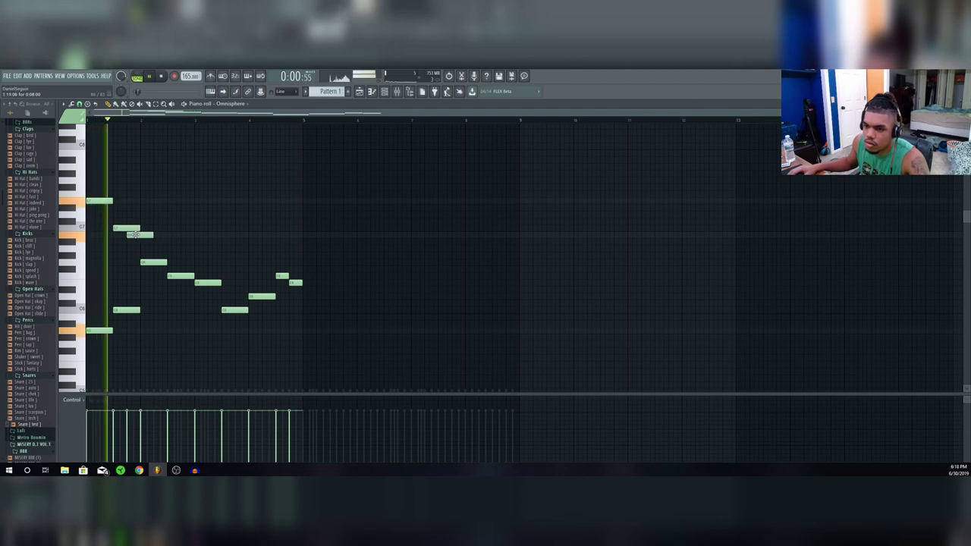
key(space)
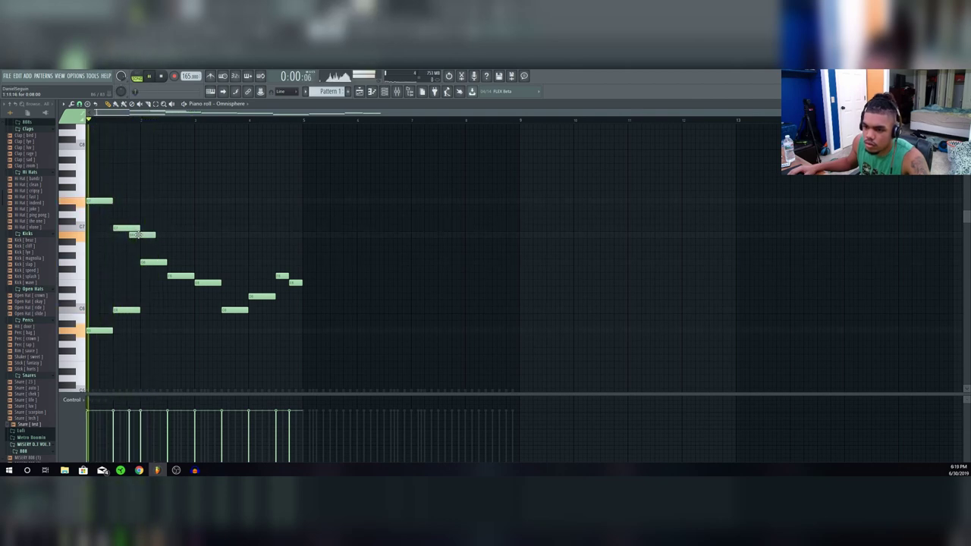
mouse_move(138, 235)
mouse_down()
mouse_move(151, 235)
mouse_move(138, 237)
mouse_up()
key(space)
key(space)
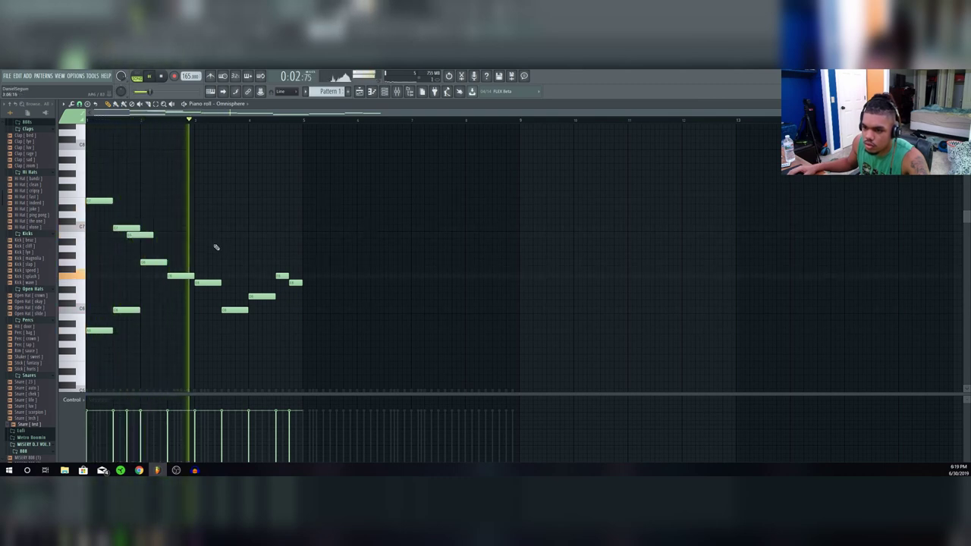
Add a half-bar E7 note at the start of bar 3 and a G7 note at the start of bar 2.
key(space)
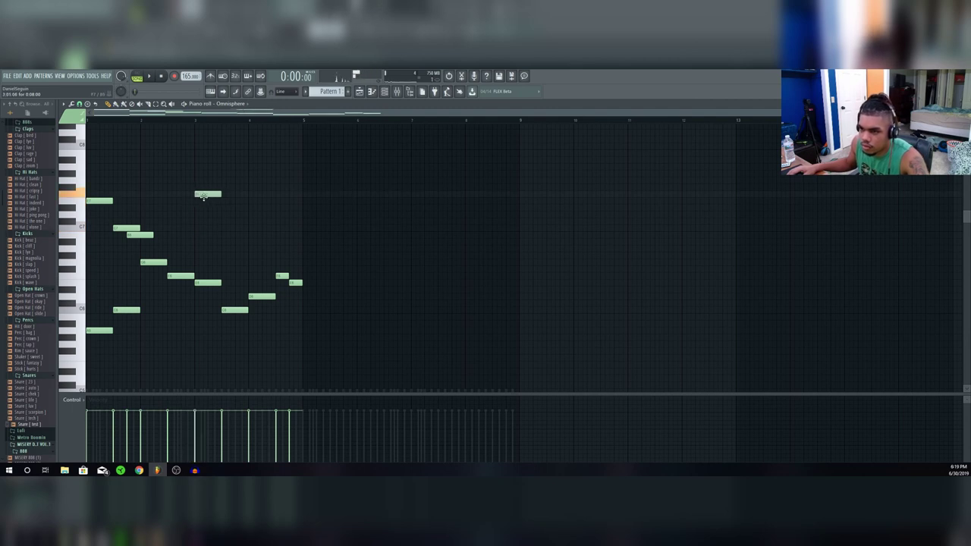
key(space)
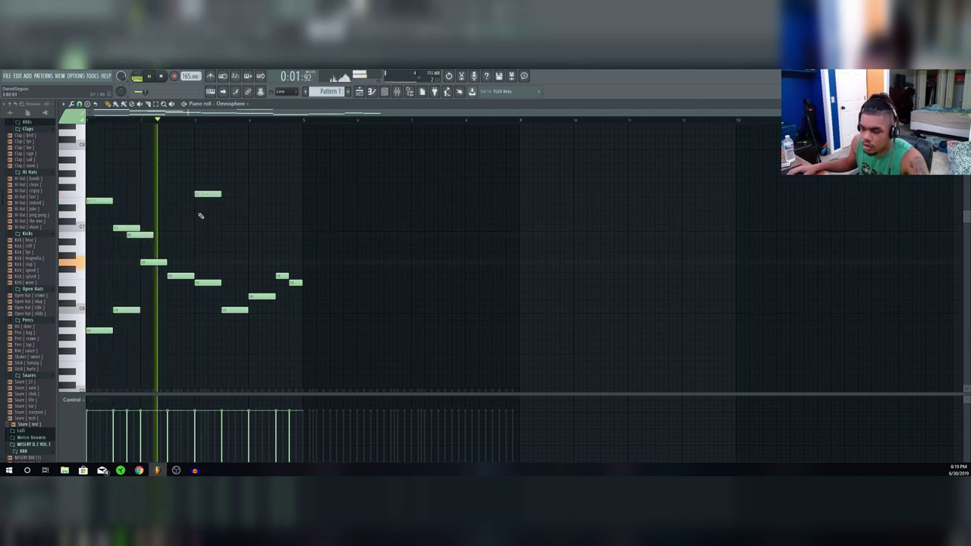
key(space)
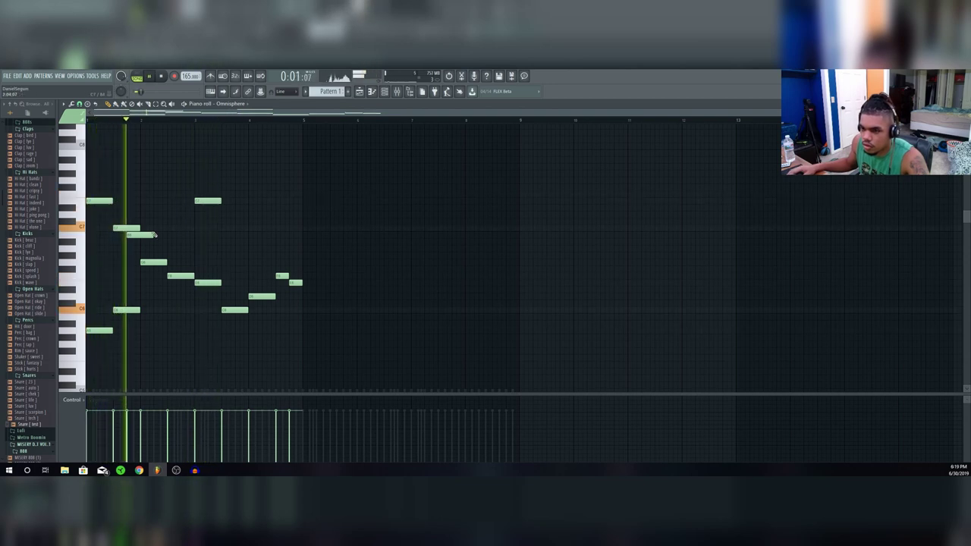
key(space)
drag(142, 199, 143, 179)
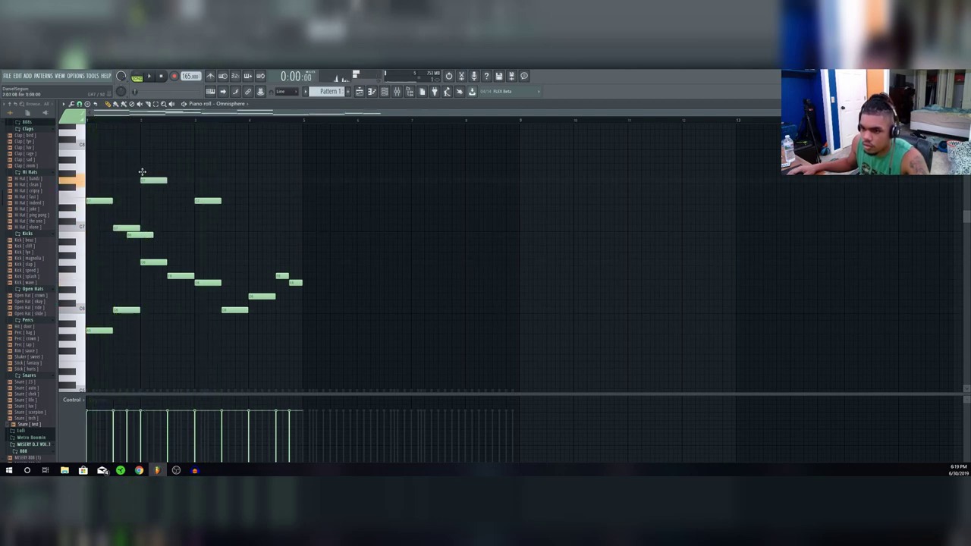
key(space)
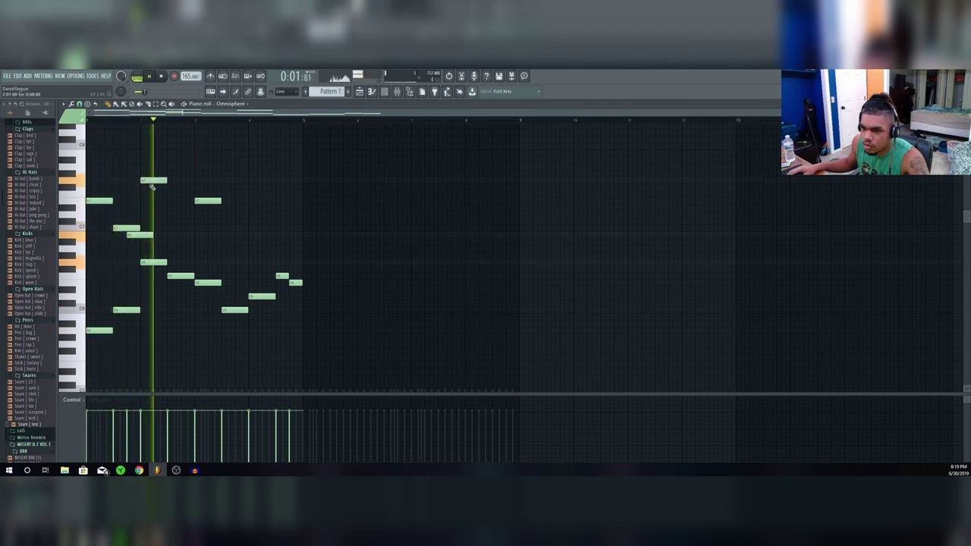
Move the high bar 3 note to beat 3 of bar 2 as F7 and add an E7 note on beat 4.
drag(202, 201, 174, 201)
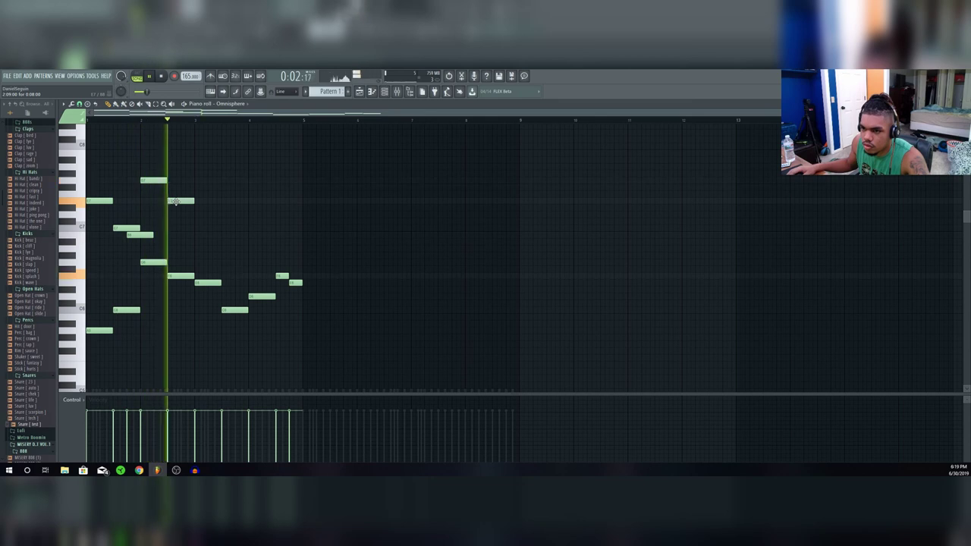
key(space)
drag(174, 201, 176, 192)
key(space)
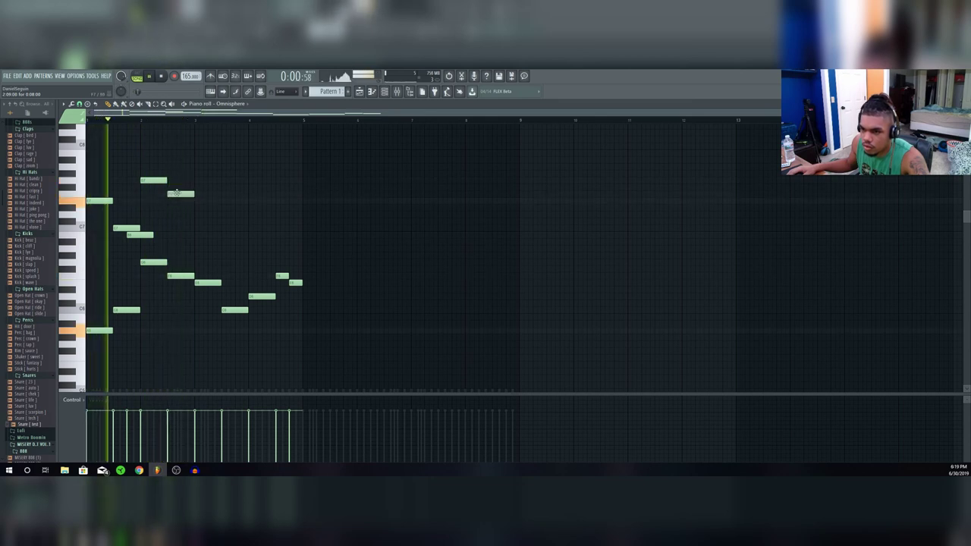
click(193, 200)
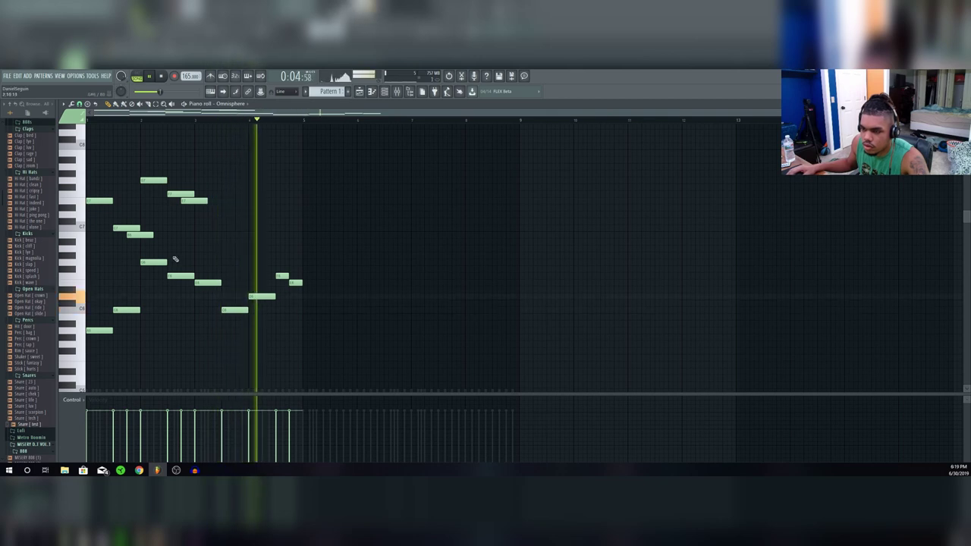
Trim the overlapping melody notes with quick legato and extend the F6 note in bar 2 back to a half bar.
key(space)
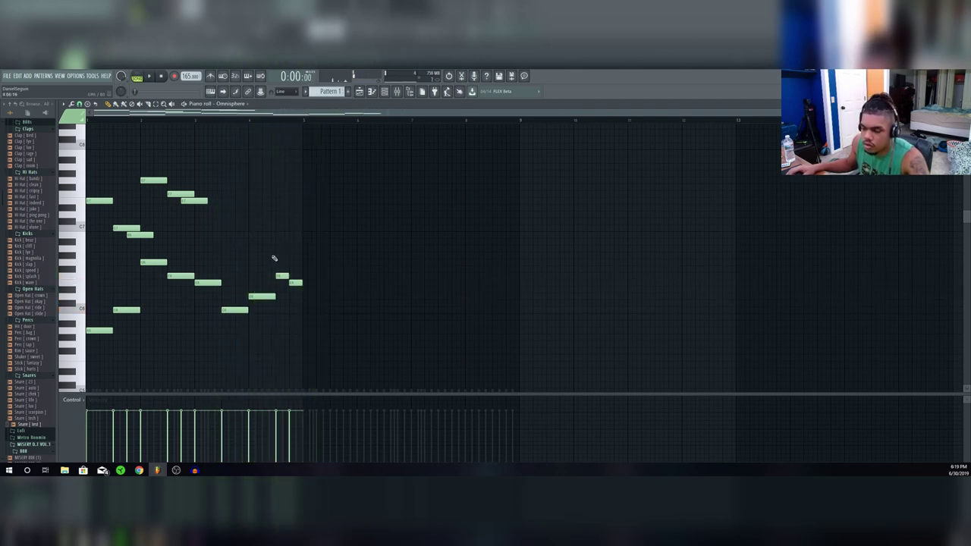
key(space)
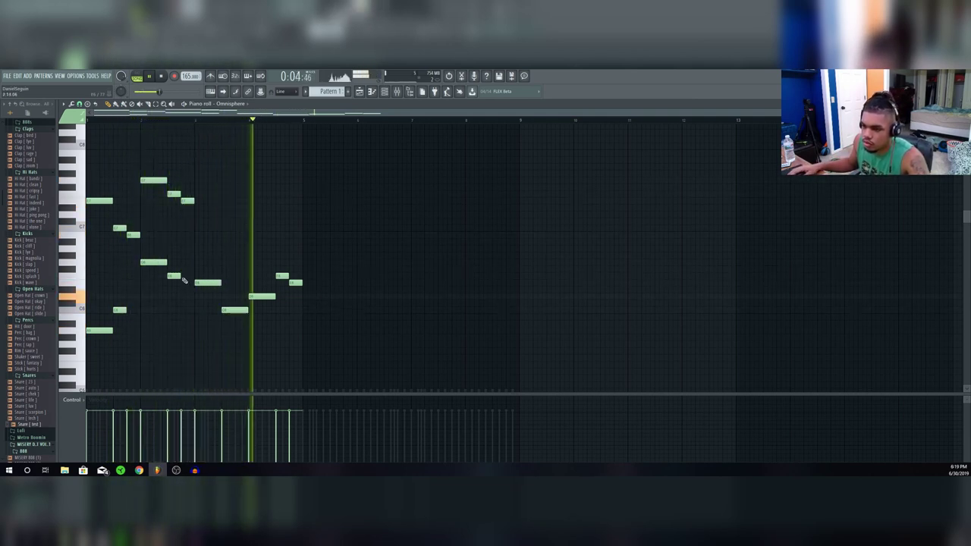
drag(179, 277, 194, 276)
key(space)
Listen to the melody together with the full beat in the channel rack and close the rack.
key(F6)
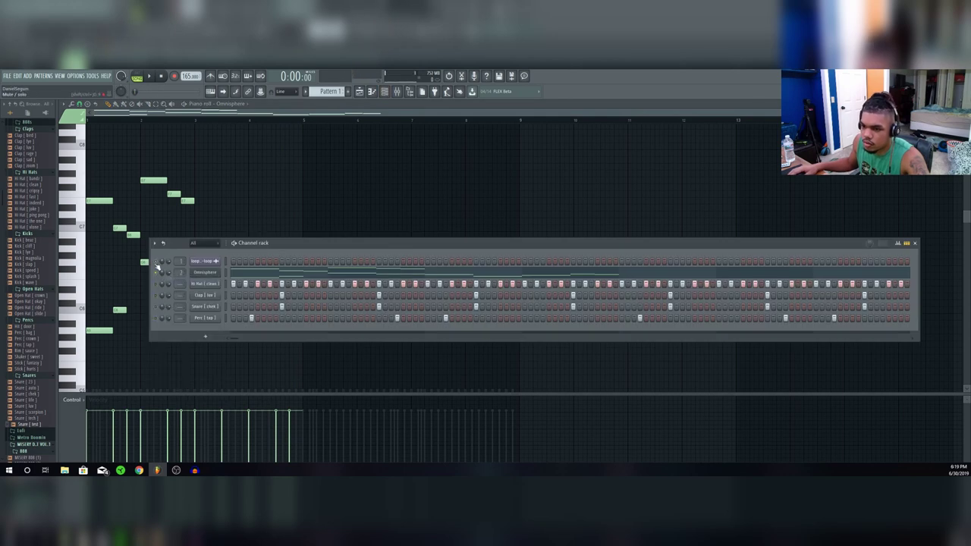
key(space)
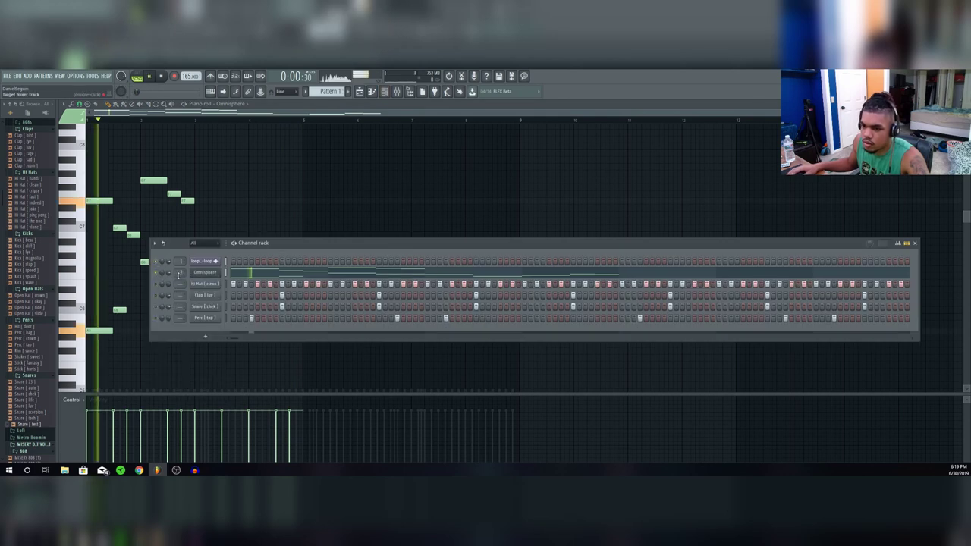
click(916, 243)
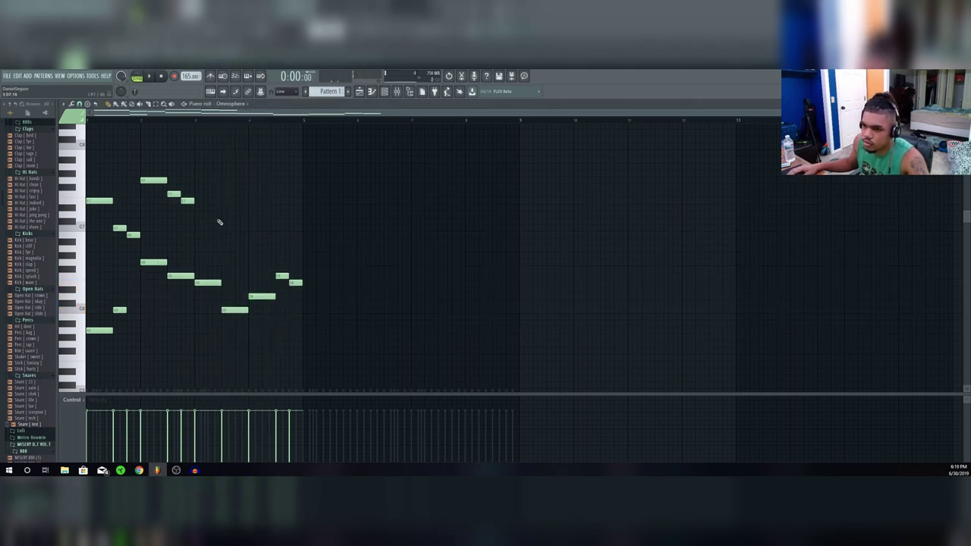
Select the three high notes in bar 2 and copy the F7 and E7 ending to beats 3 and 4 of bar 4.
drag(164, 184, 159, 179)
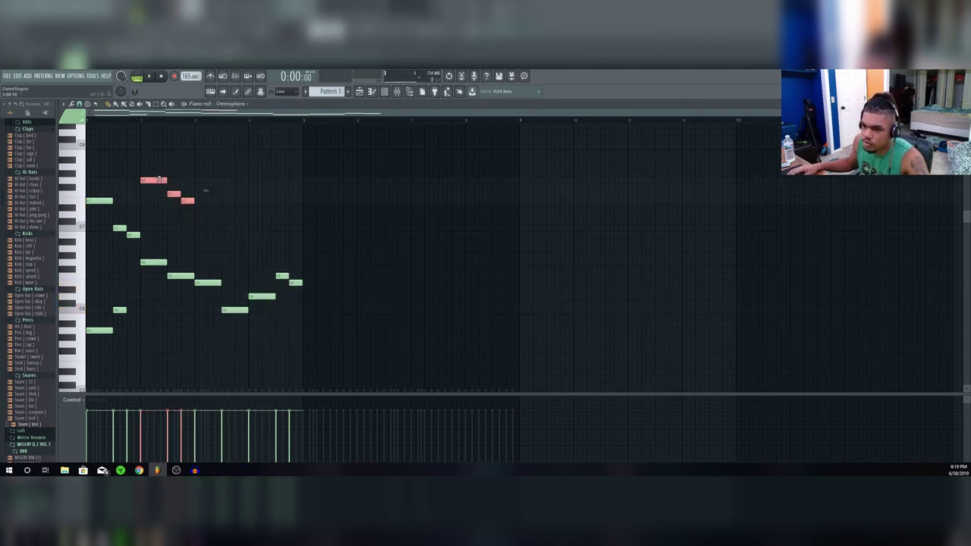
click(267, 190)
key(space)
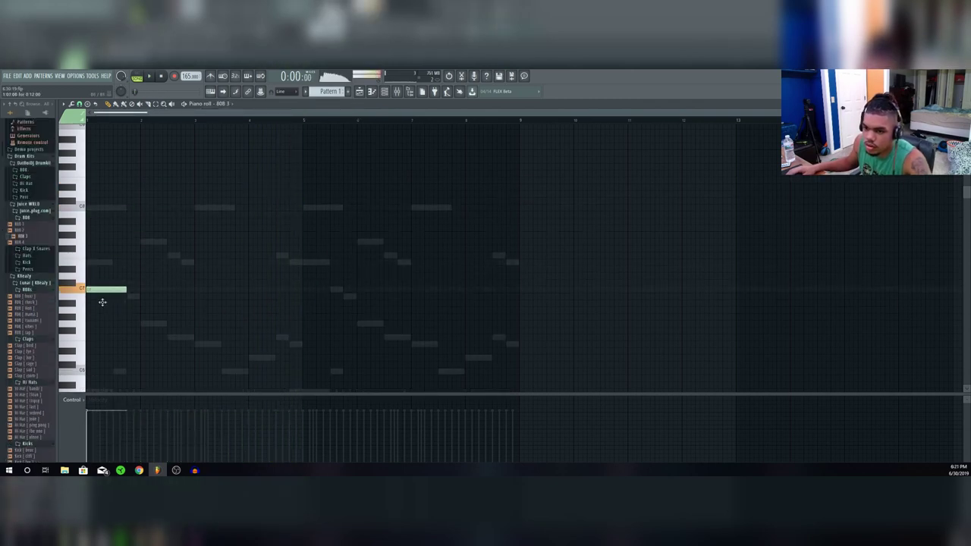
Lower the first 808 3 note to A5 at the start of bar 1 and check it against the melody.
scroll(107, 372, down, 3)
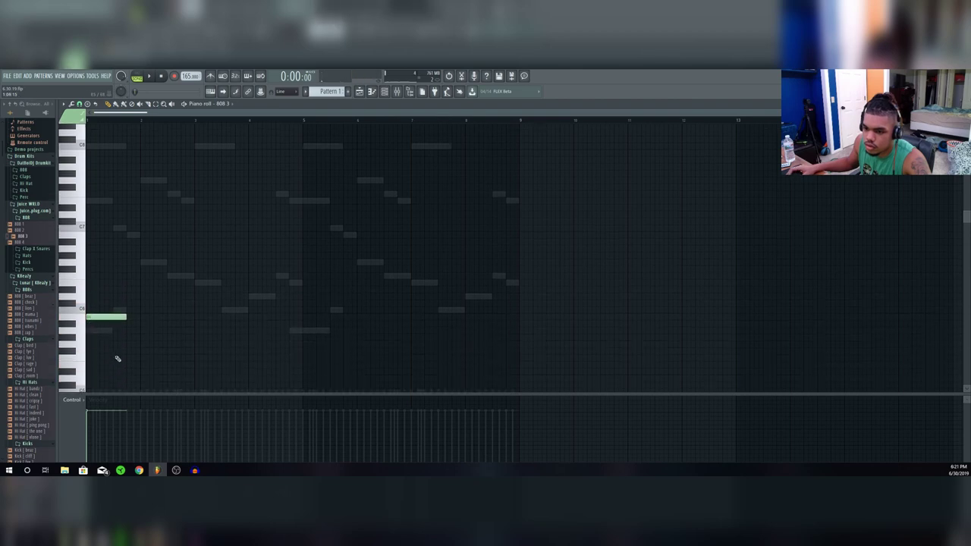
key(space)
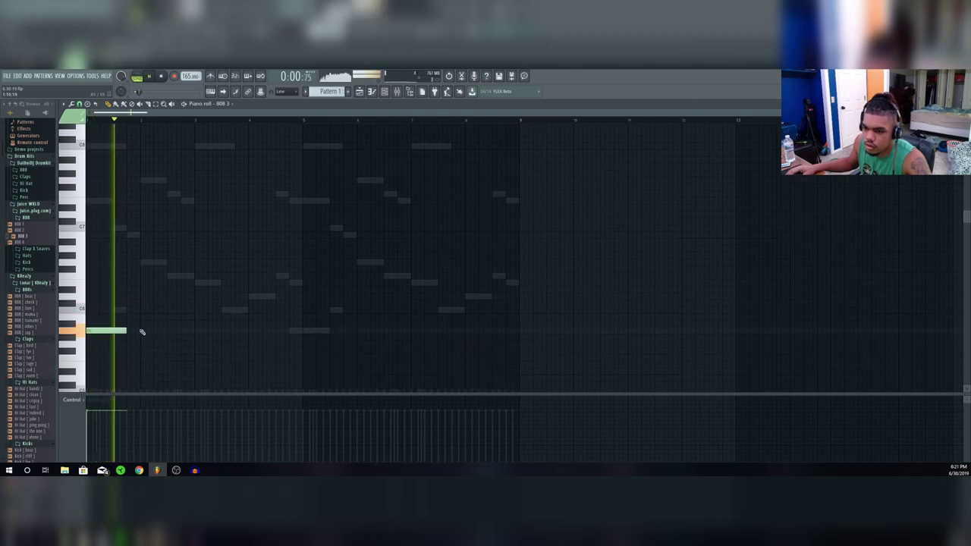
key(space)
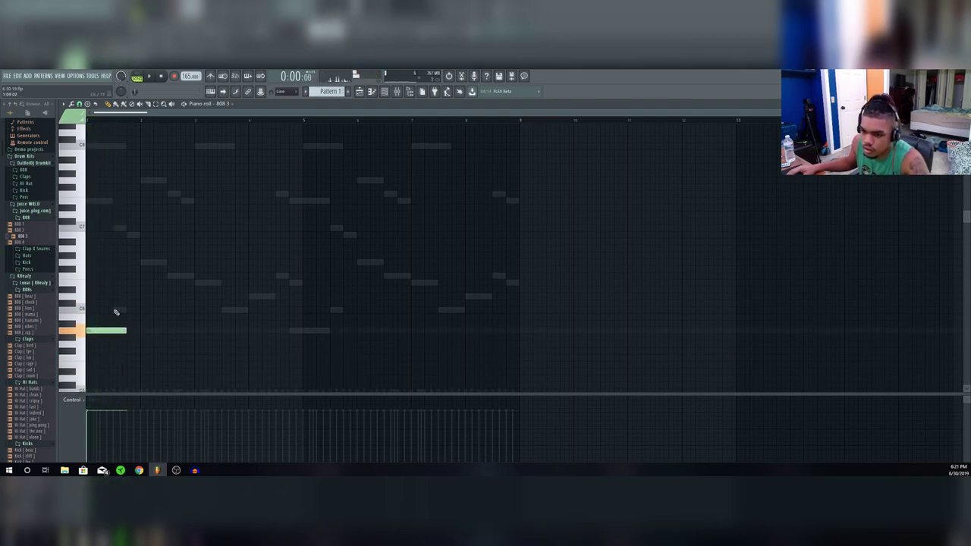
Add two C6 notes to the 808 3 line, on beat 4 of bar 1 and step 11 of bar 2.
drag(122, 311, 138, 314)
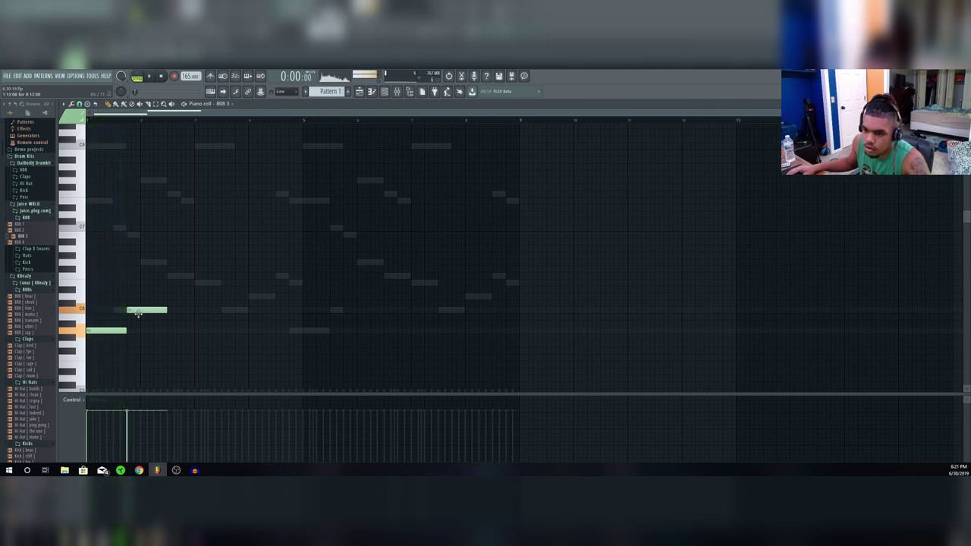
click(173, 311)
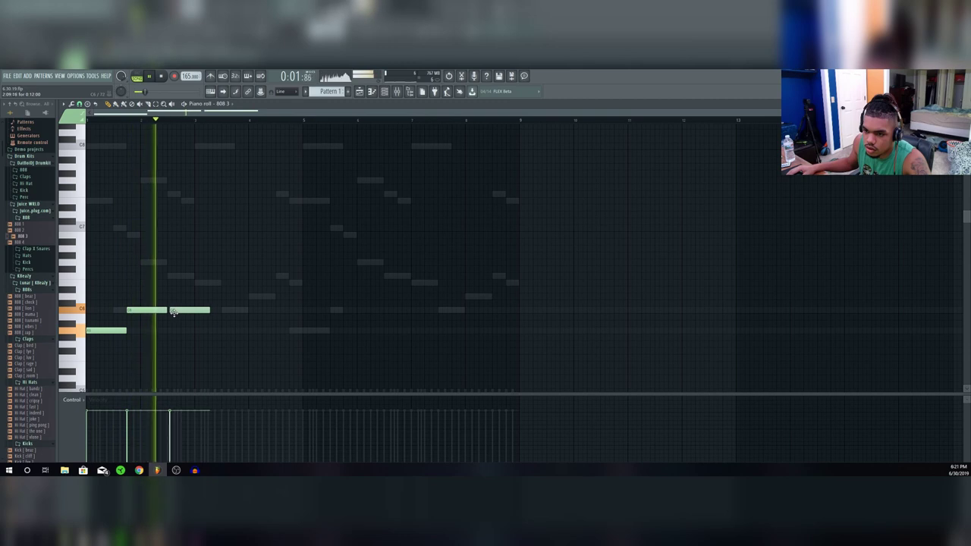
drag(173, 311, 183, 313)
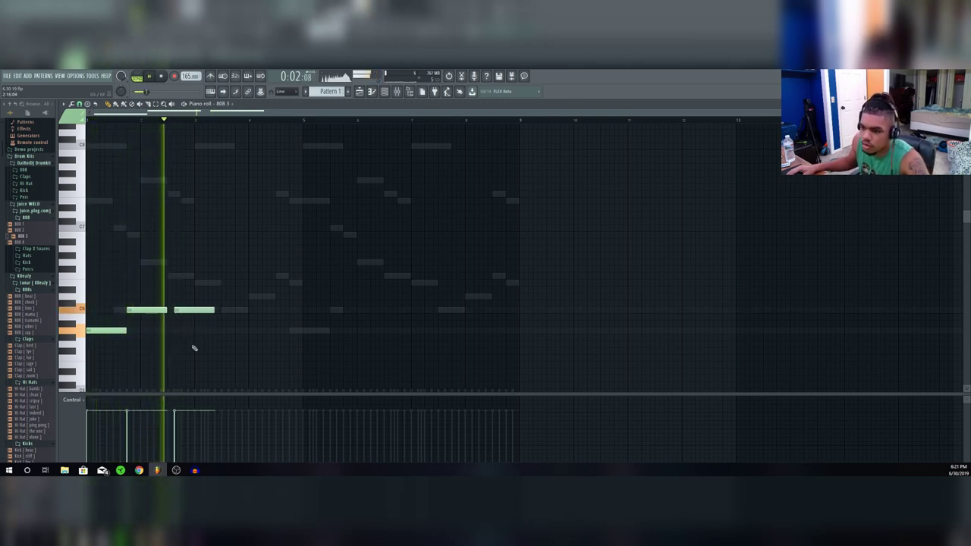
Add two F5 808 3 notes in the first half of bar 3 and trim the overlapping notes with quick legato.
click(195, 346)
key(space)
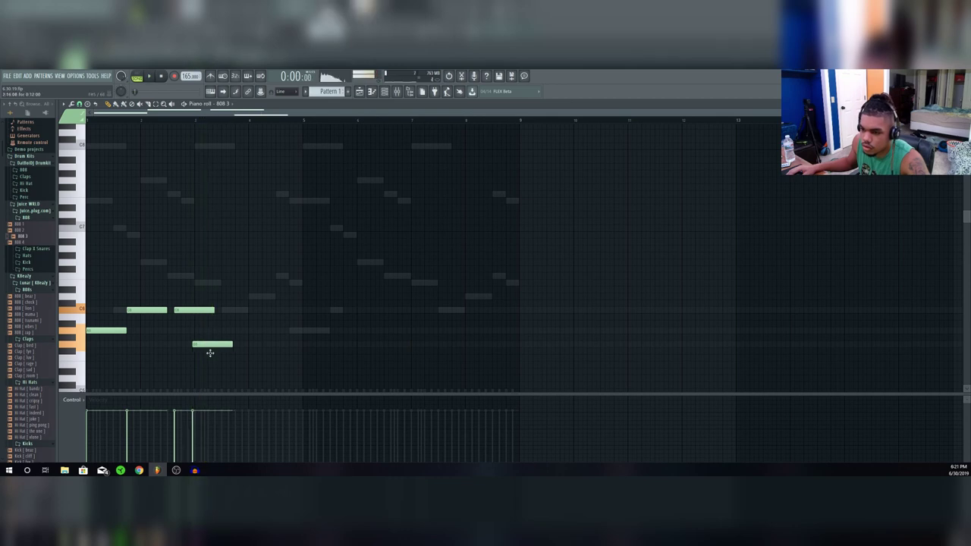
key(space)
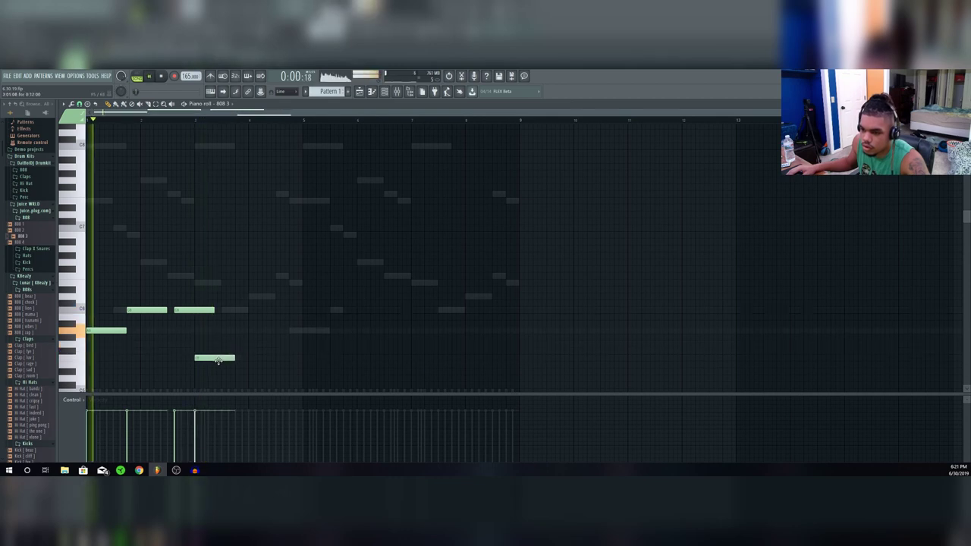
click(240, 358)
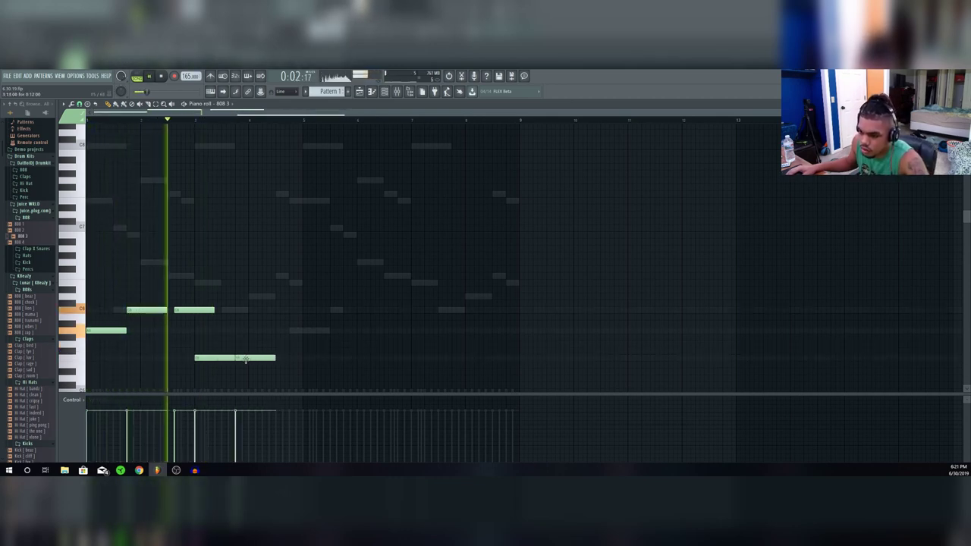
drag(240, 357, 221, 362)
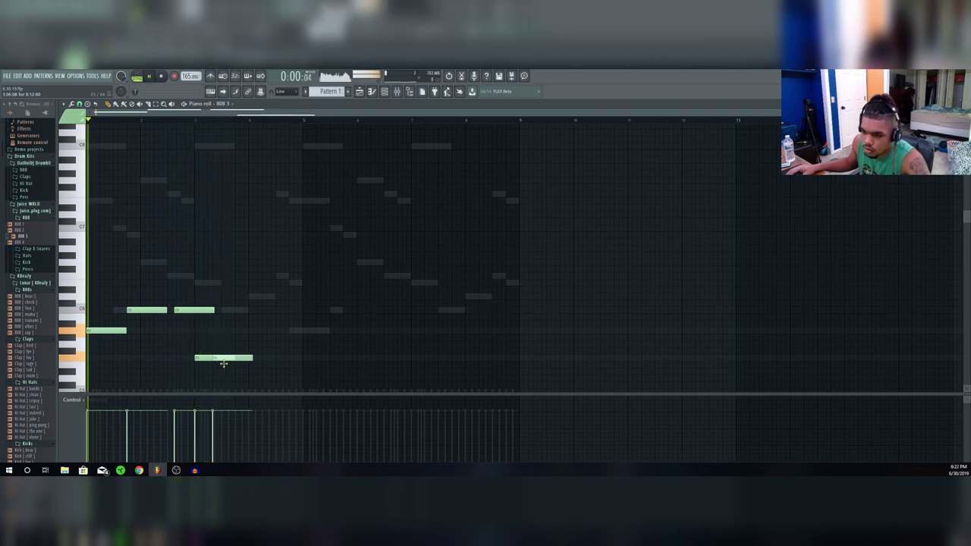
key(ctrl+l)
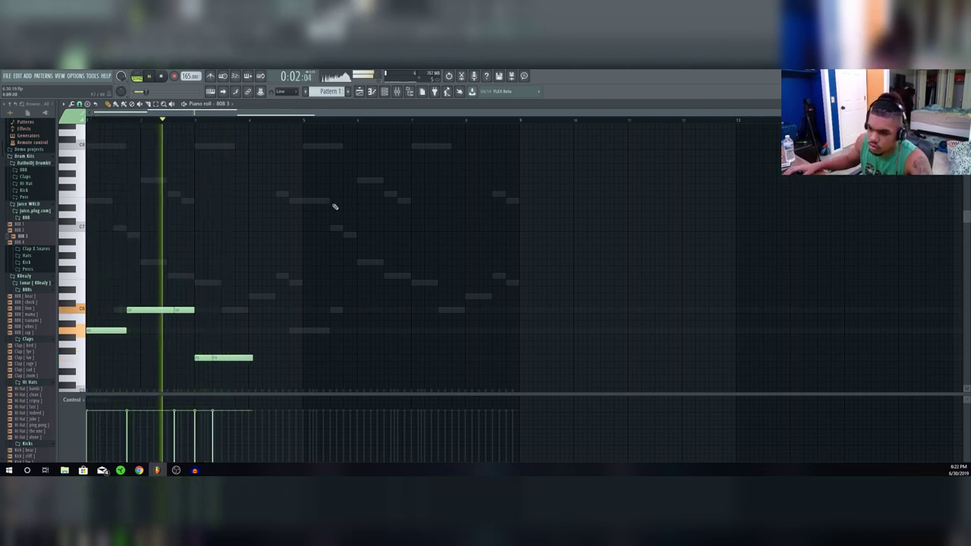
Shift the second F5 808 3 note to step 7 of bar 3 and add a third F5 note on beat 4.
key(space)
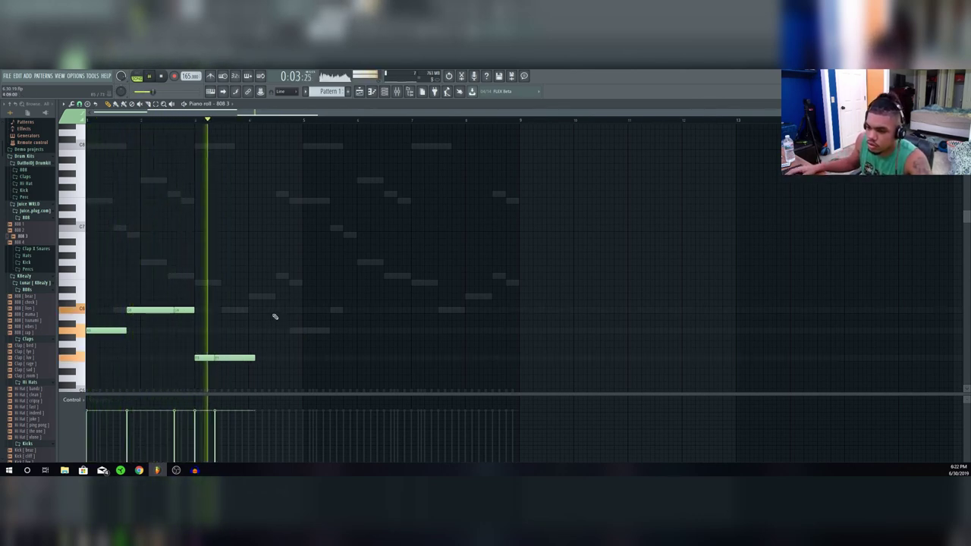
key(space)
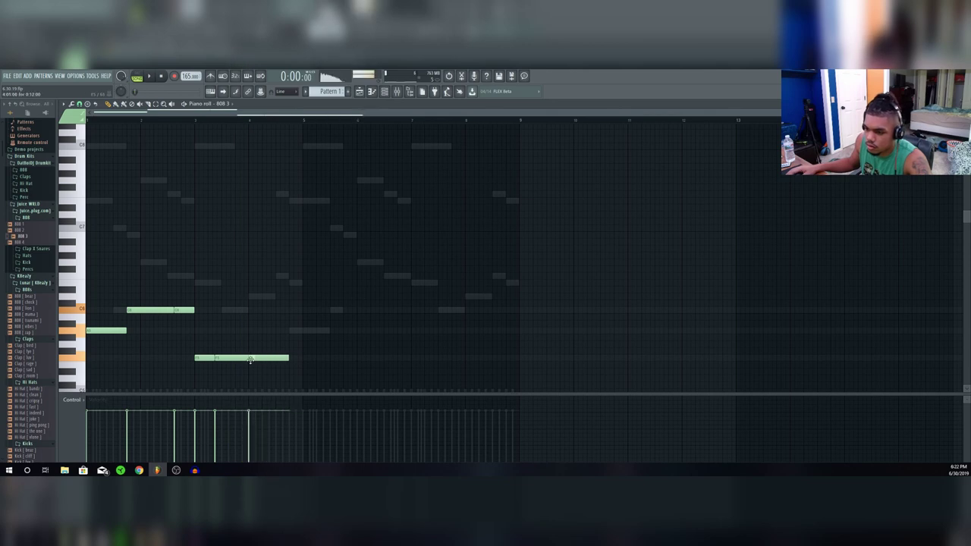
key(space)
drag(251, 359, 240, 361)
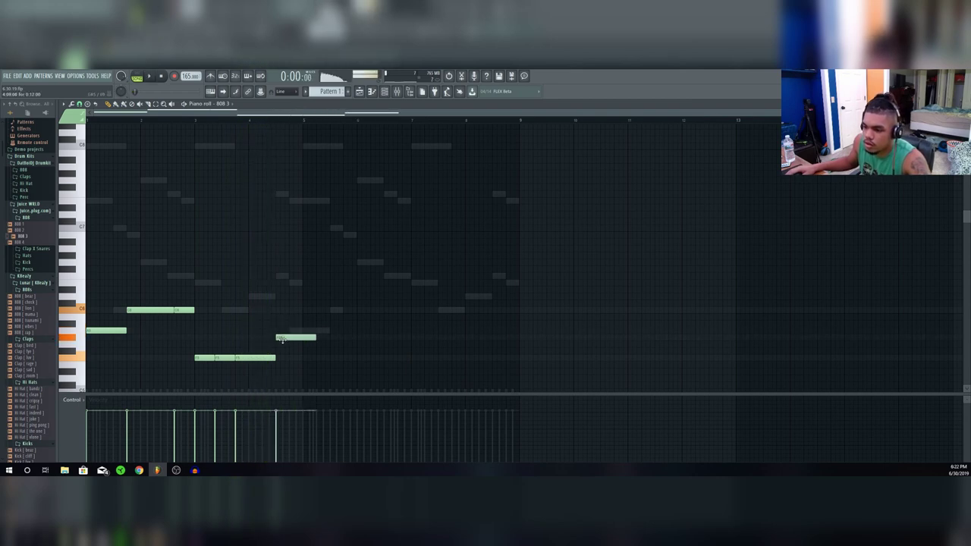
Trim the G#5 808 3 note to the end of bar 4 and duplicate the whole four-bar line into bars 5 to 8.
drag(311, 334, 301, 336)
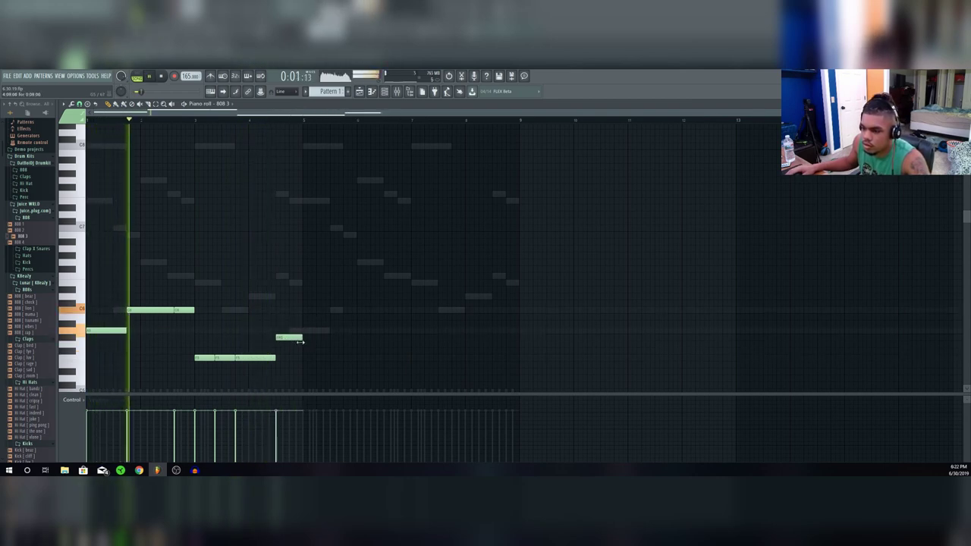
key(ctrl+a)
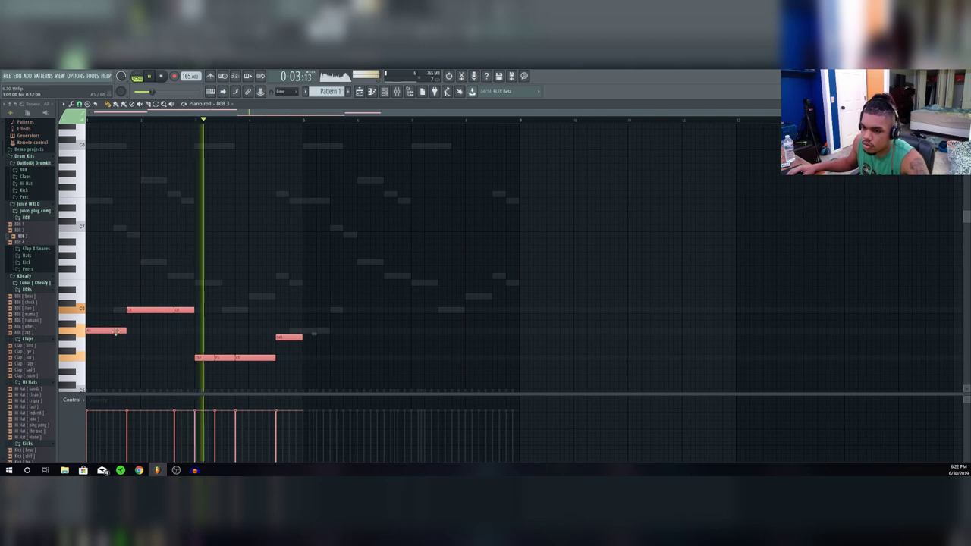
key(ctrl+b)
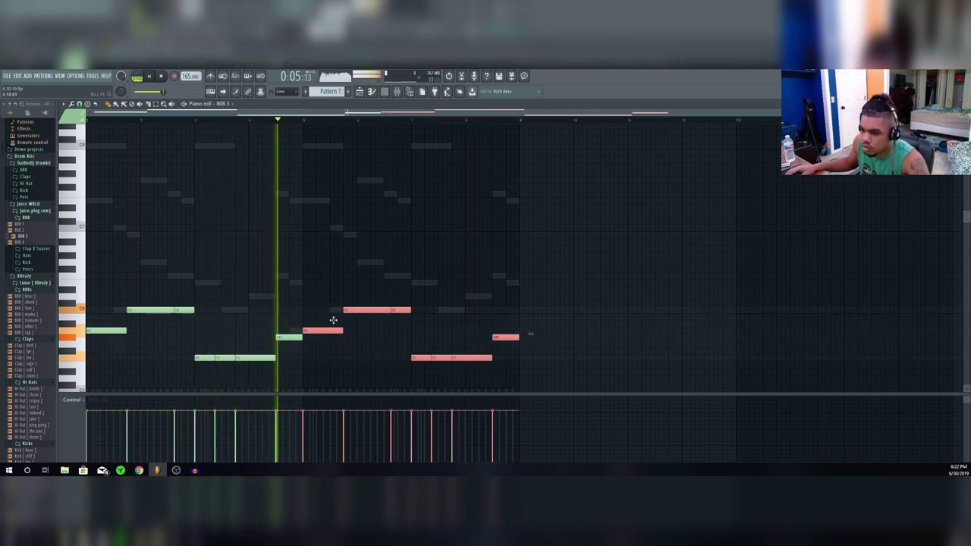
Lower the C6 808 3 notes in bars 1–2 and in bars 5–6 by one octave to C5.
click(150, 309)
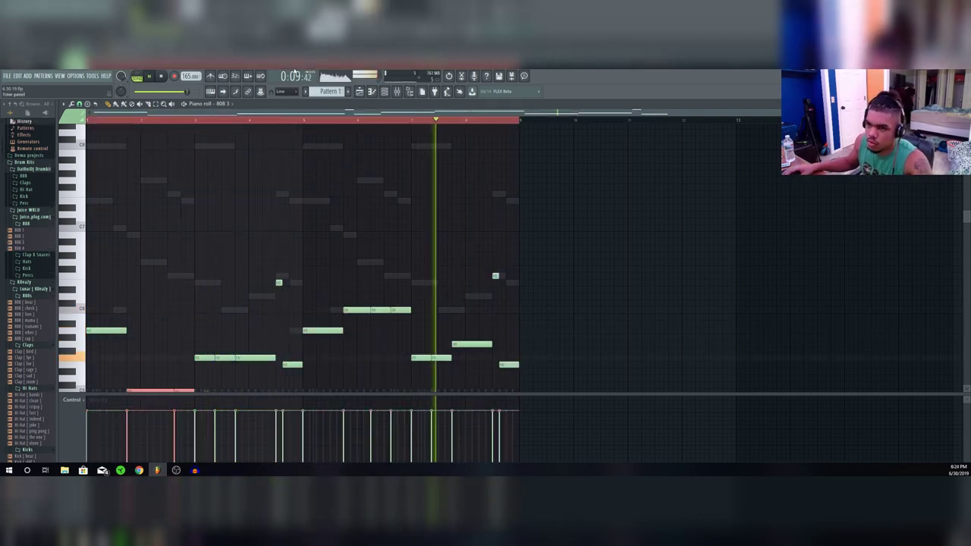
click(161, 77)
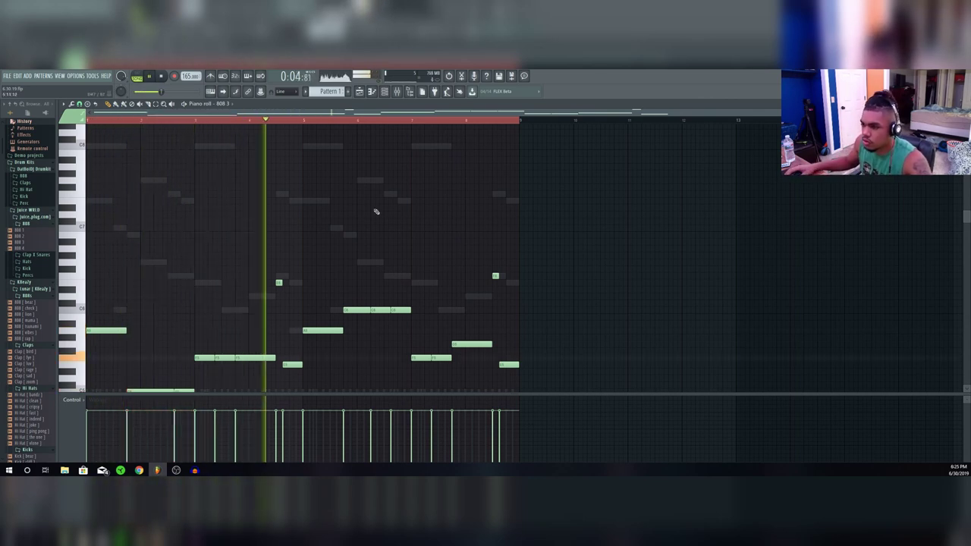
drag(453, 273, 332, 324)
key(ctrl+Down)
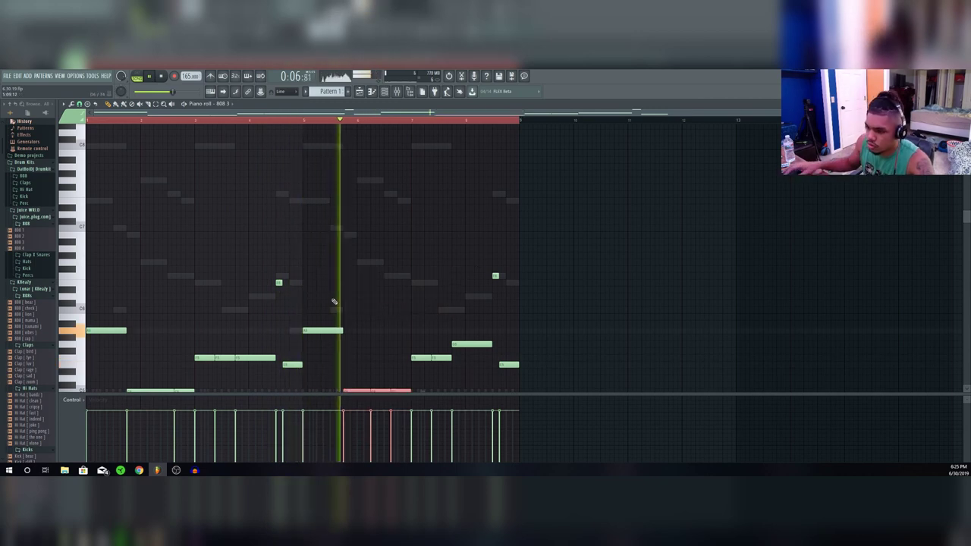
Raise the last C5 note in bar 6 one octave to C6 and replay the line from beat 4 of bar 5.
ctrl+click(364, 334)
scroll(392, 368, down, 2)
drag(407, 367, 401, 356)
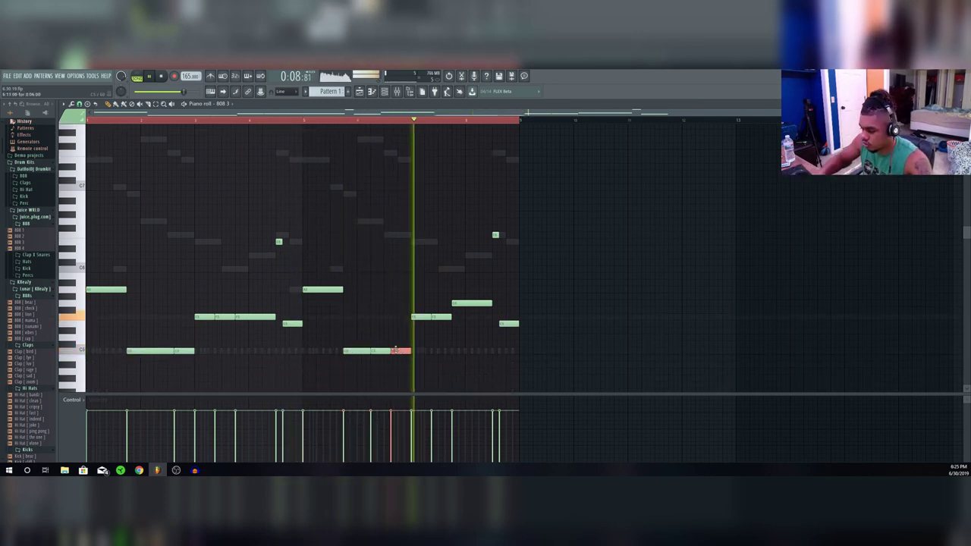
key(ctrl+Up)
click(342, 121)
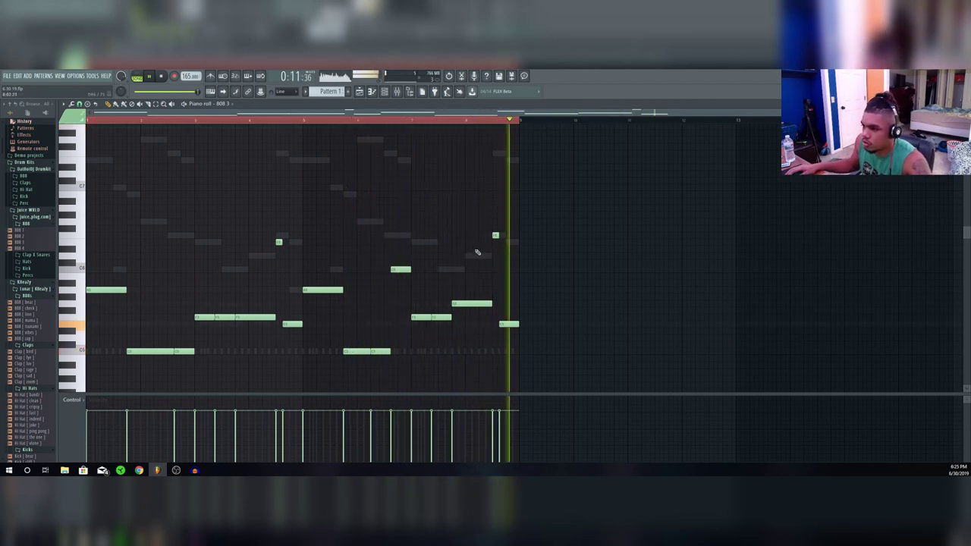
Load the Kick [ fye ] sample into a new channel and place a kick on step 1.
key(F6)
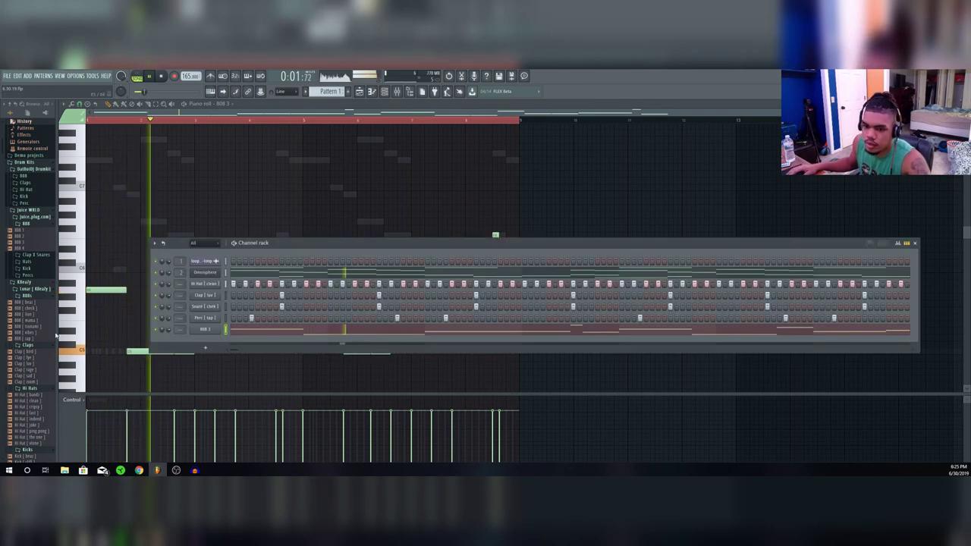
key(space)
scroll(42, 333, down, 6)
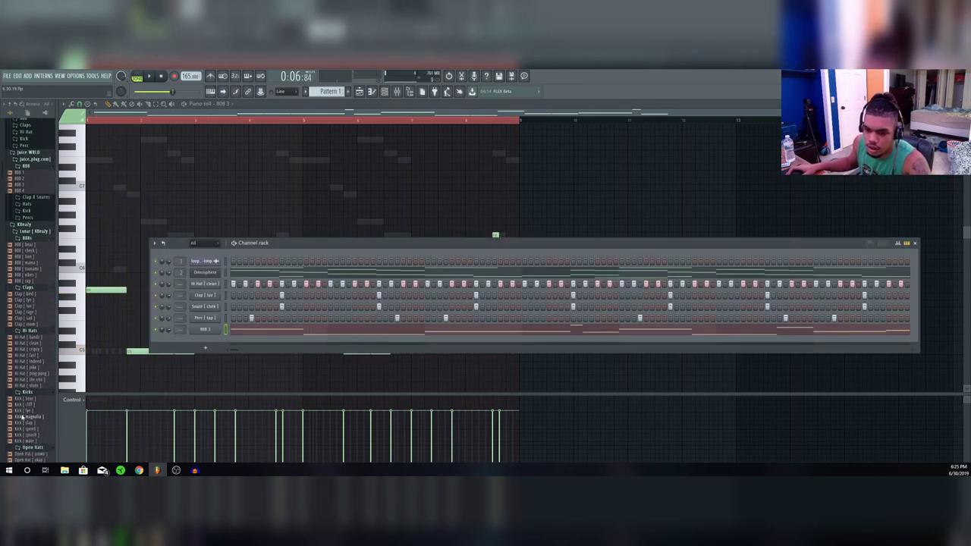
click(36, 378)
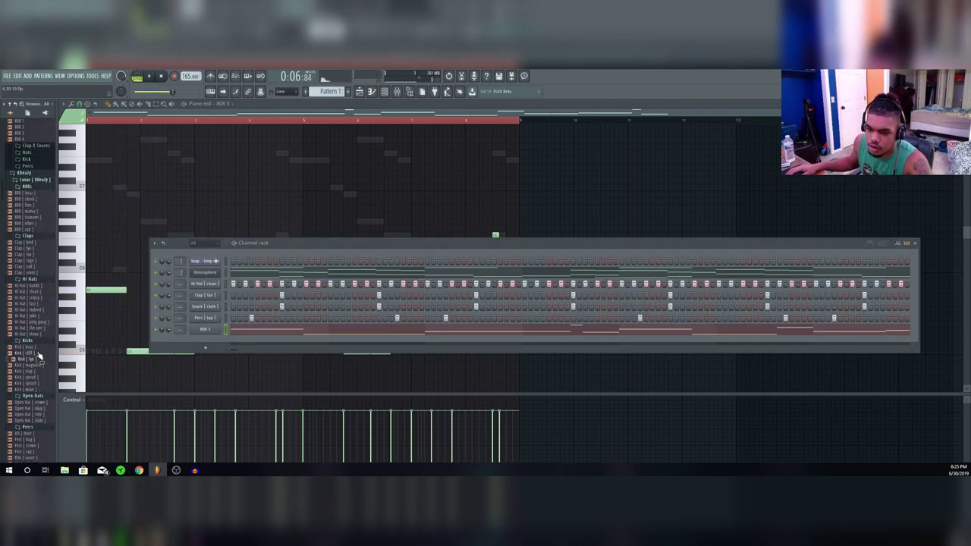
drag(233, 343, 230, 341)
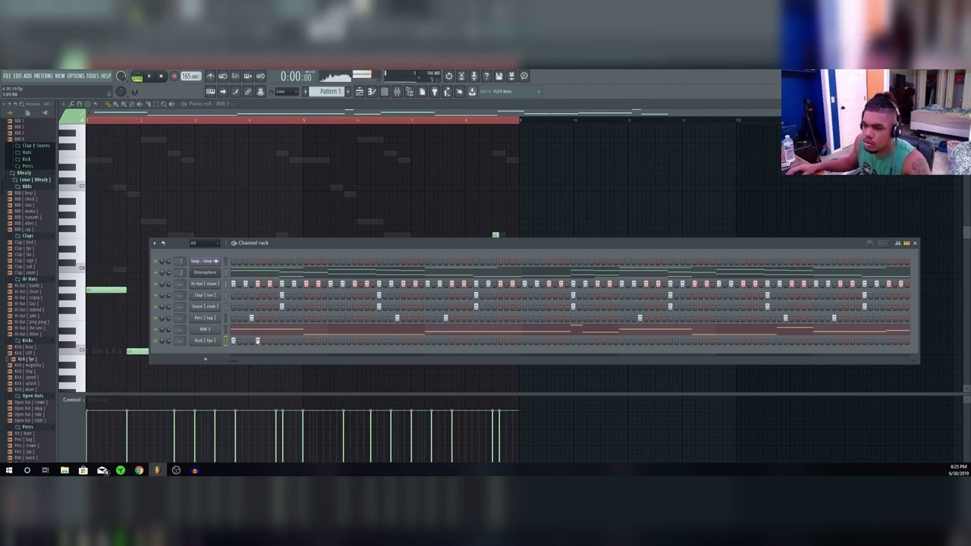
Try the second kick on step 9 and on step 8, playing each against the 808.
click(282, 341)
key(space)
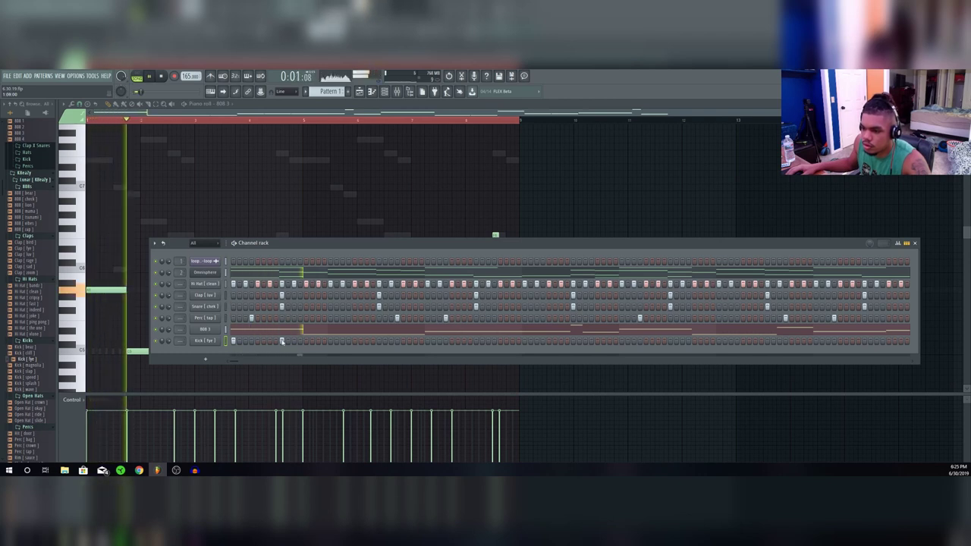
click(277, 342)
right_click(282, 341)
key(space)
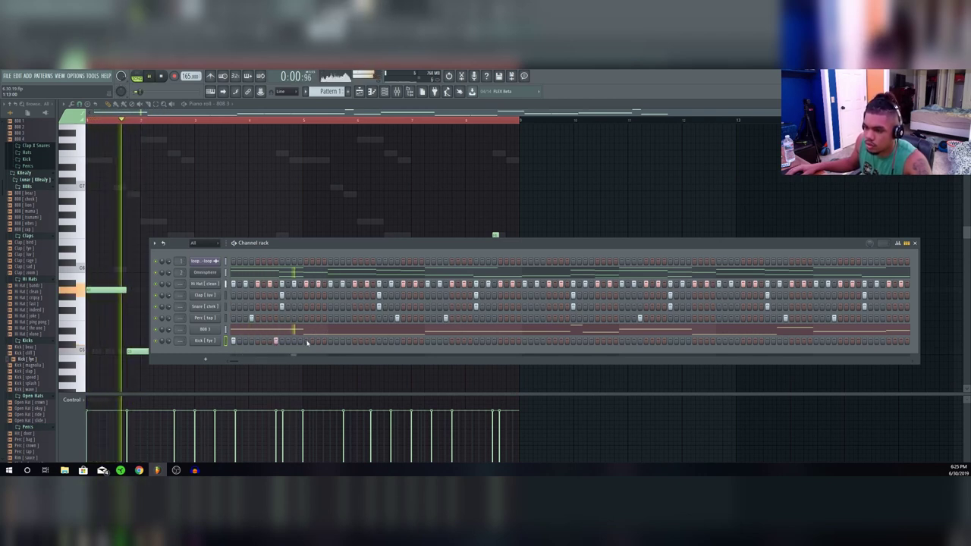
key(space)
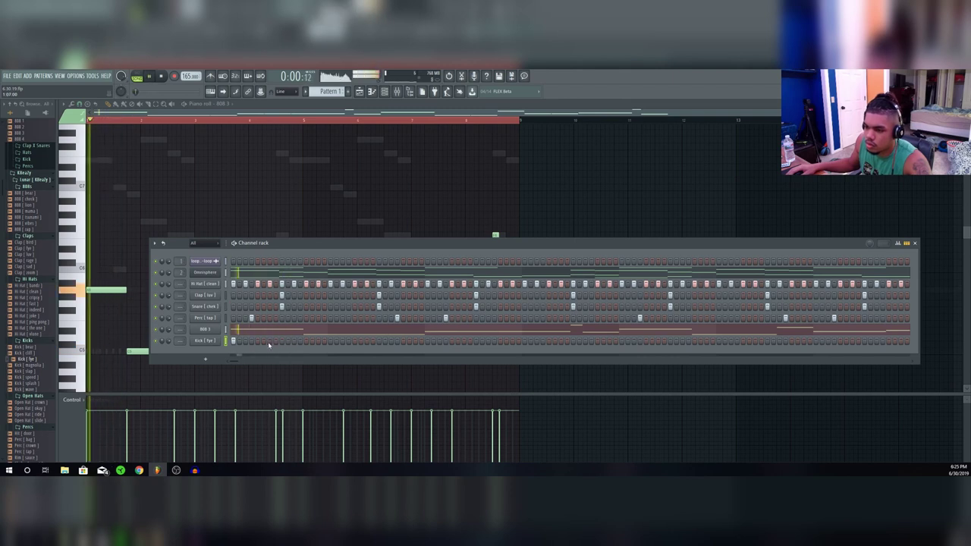
Place kicks on steps 7 and 13 and play the pattern to check them against the 808.
click(269, 341)
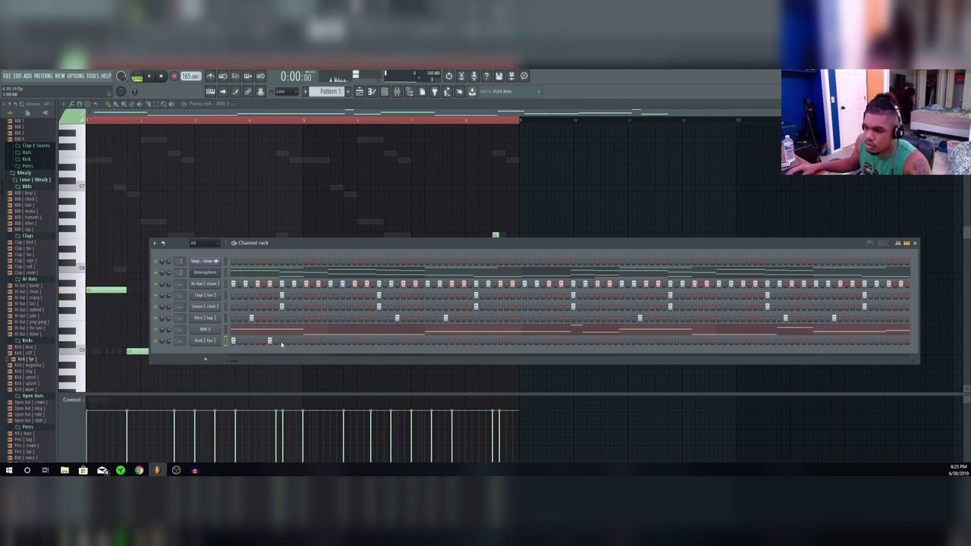
key(space)
click(305, 341)
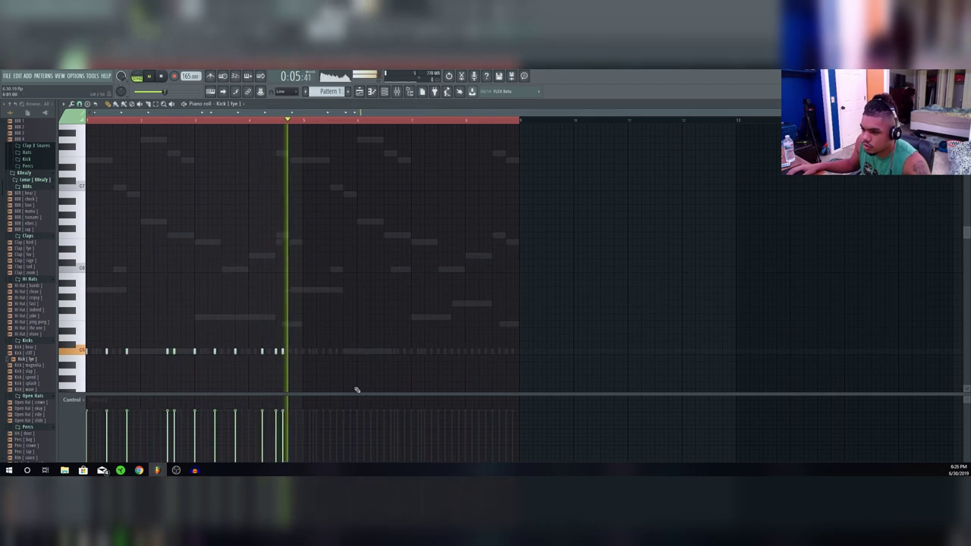
Duplicate the kick pattern from bars 1–4 and align the copy with the start of bar 5.
key(ctrl+a)
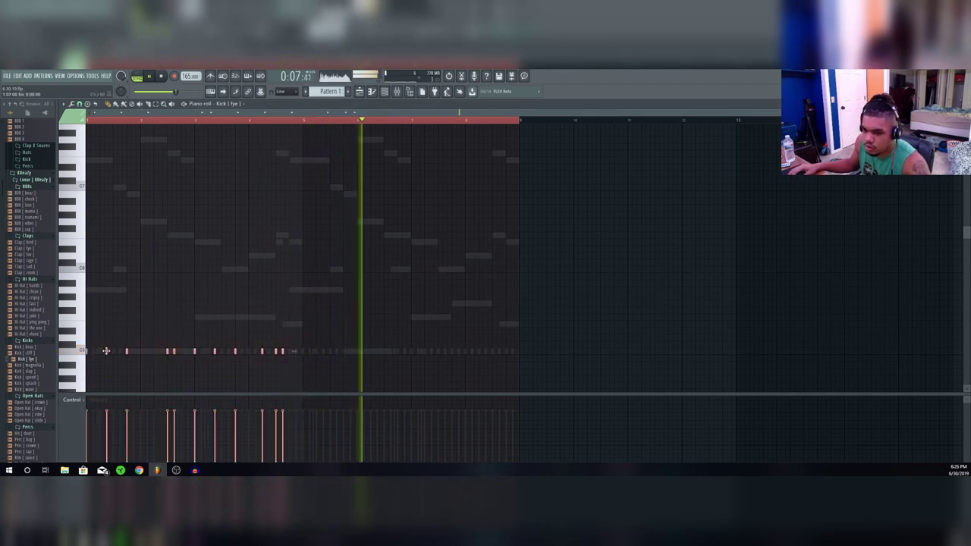
key(ctrl+b)
drag(318, 350, 323, 350)
ctrl+click(383, 321)
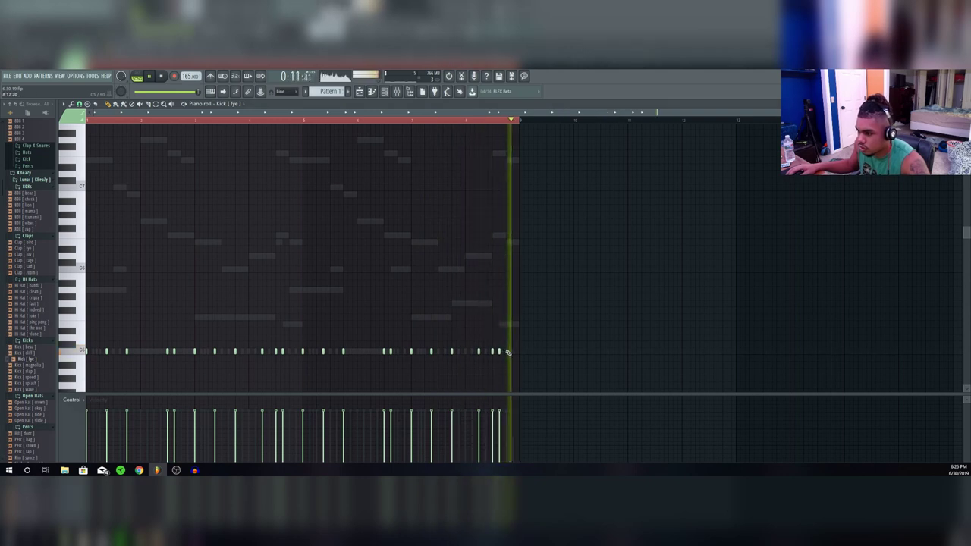
Pan the Open Hat [ slide ] channel to the right in its levels adjustment and play it with the beat.
key(F6)
key(space)
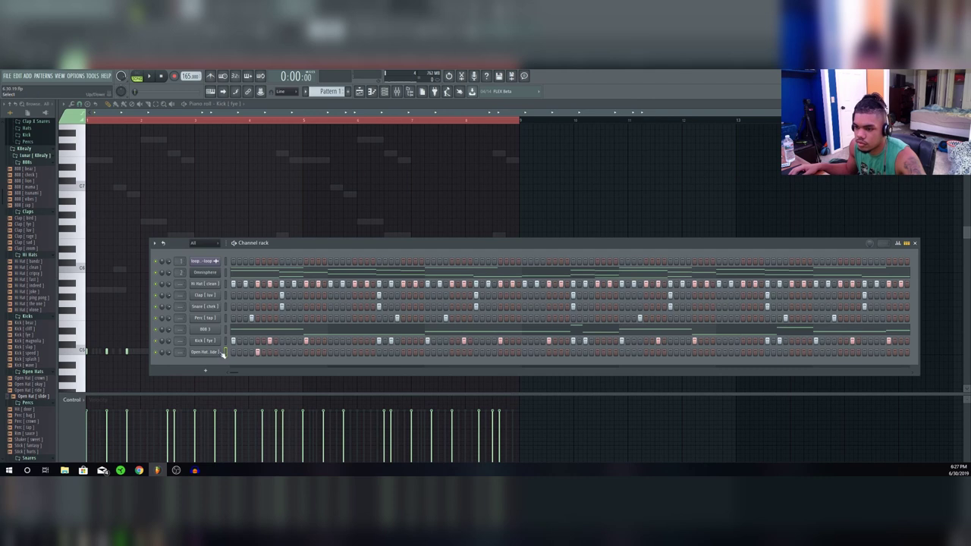
click(222, 354)
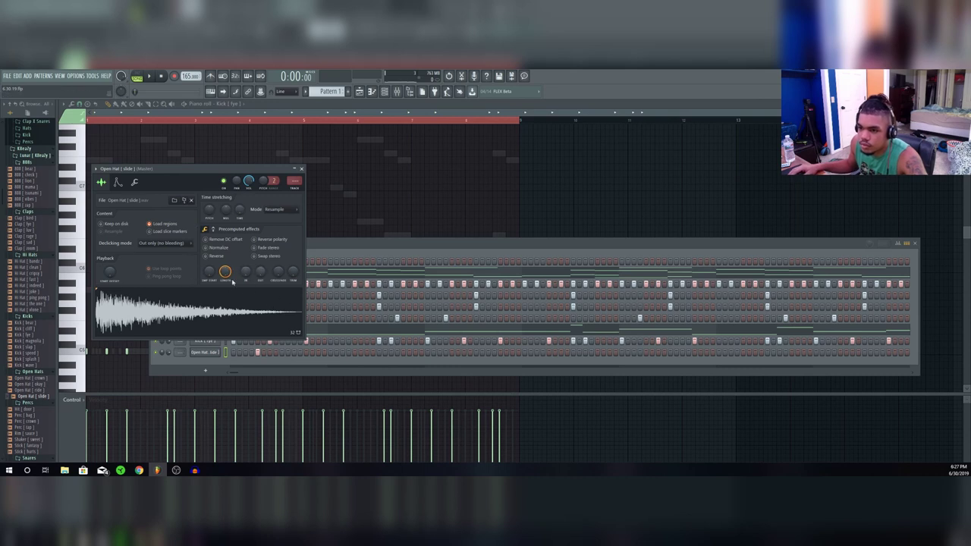
click(136, 182)
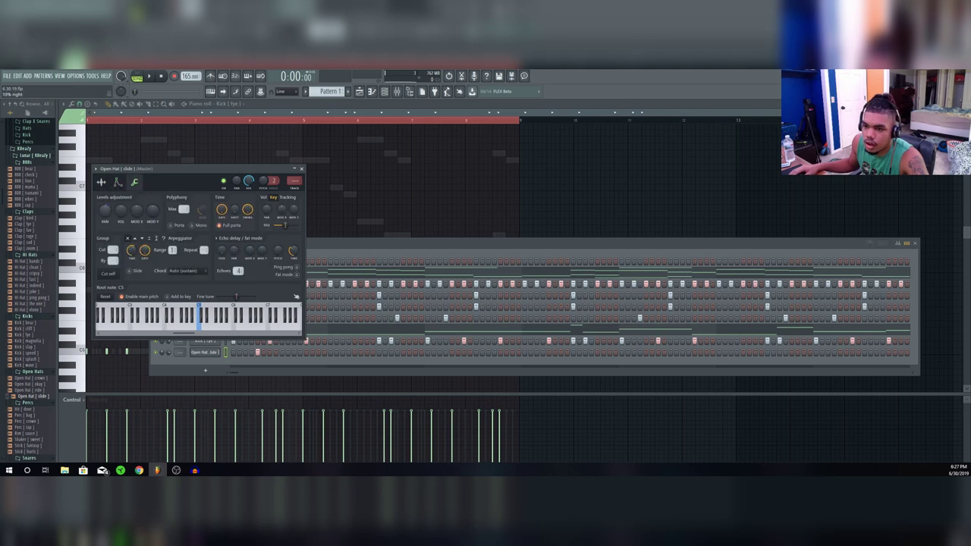
key(space)
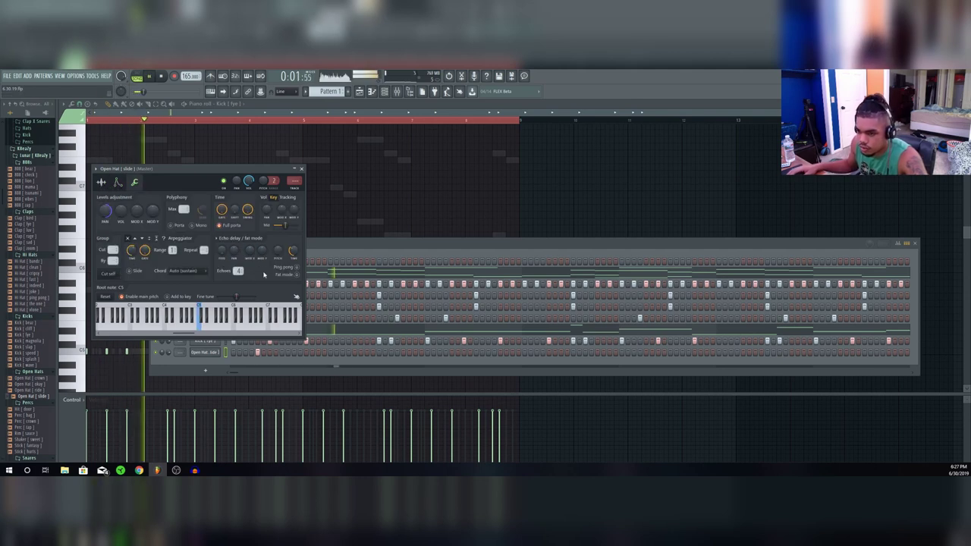
Close the Open Hat [ crown ] channel settings and place its hits on steps 29 and 37.
key(space)
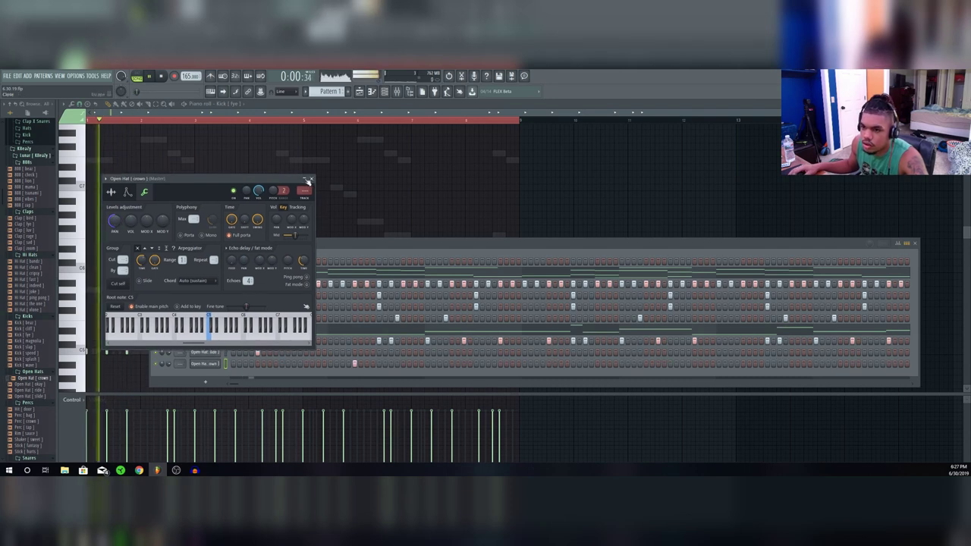
click(301, 169)
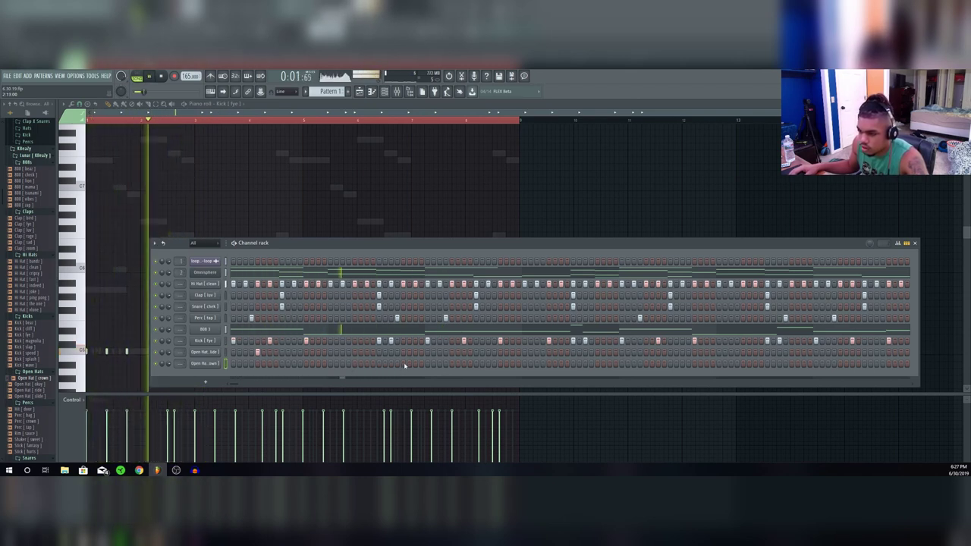
click(453, 364)
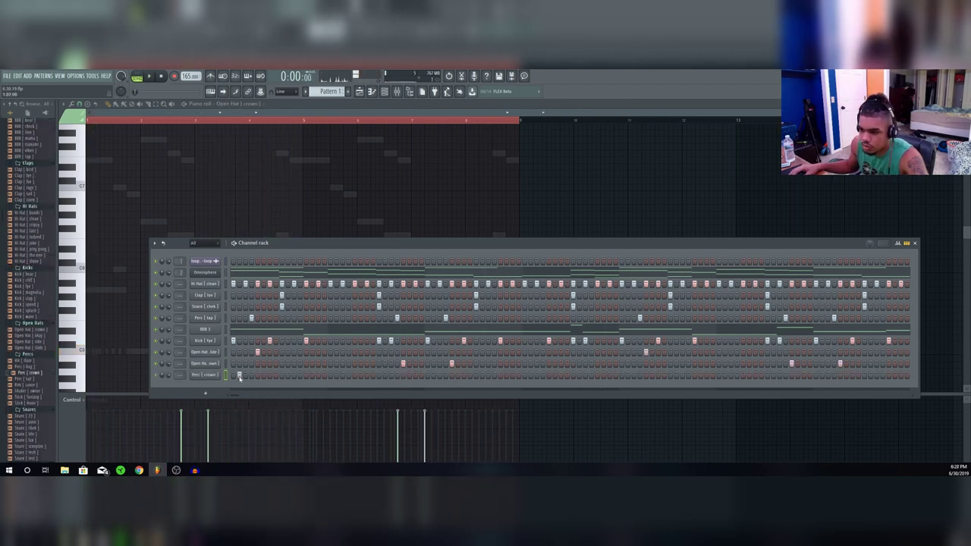
Program the Perc [ crown ] hits on steps 3, 15, 19, 47 and 51, clearing the stray hit on step 48.
key(space)
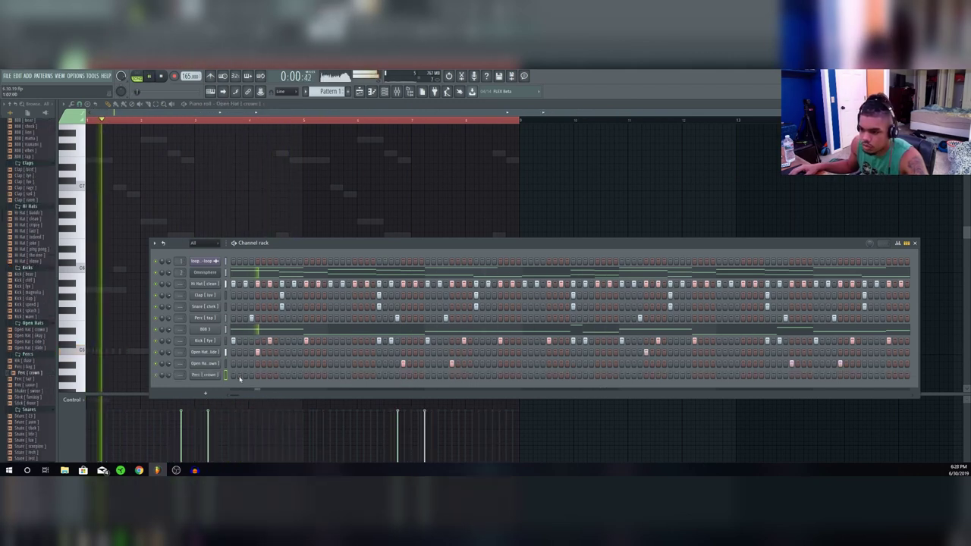
click(318, 375)
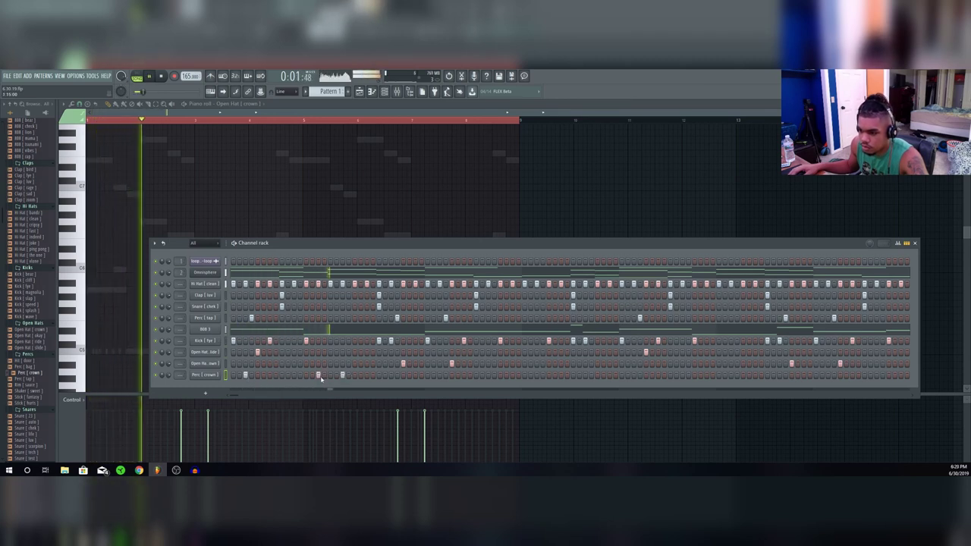
click(342, 374)
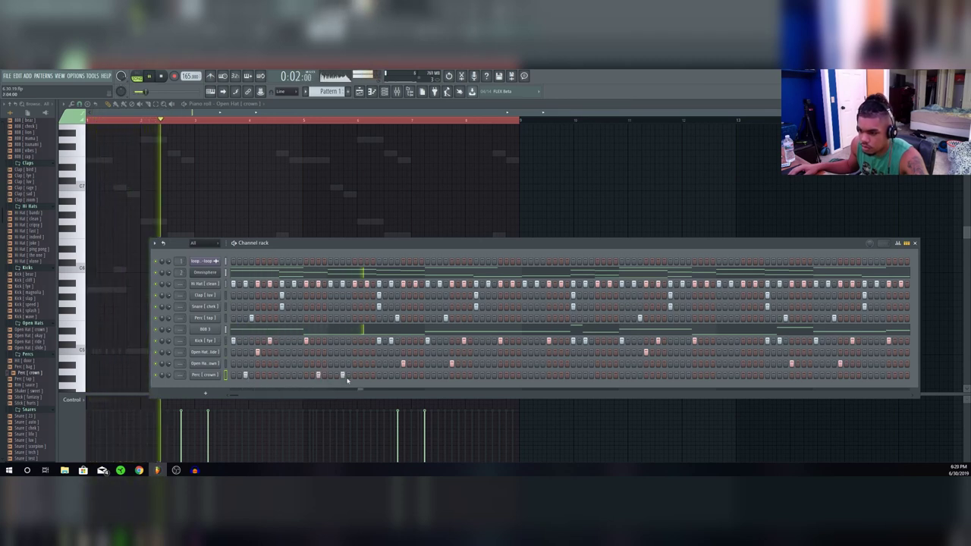
key(space)
right_click(519, 376)
Duplicate the Perc [ crown ] hits in the piano roll and shift the copy to begin on step 3 of bar 5.
key(F7)
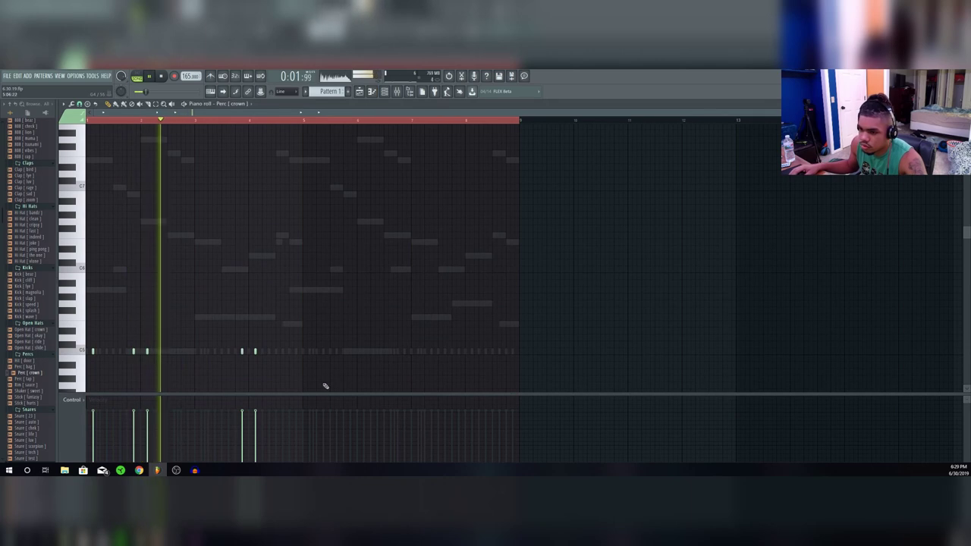
key(ctrl+a)
key(ctrl+b)
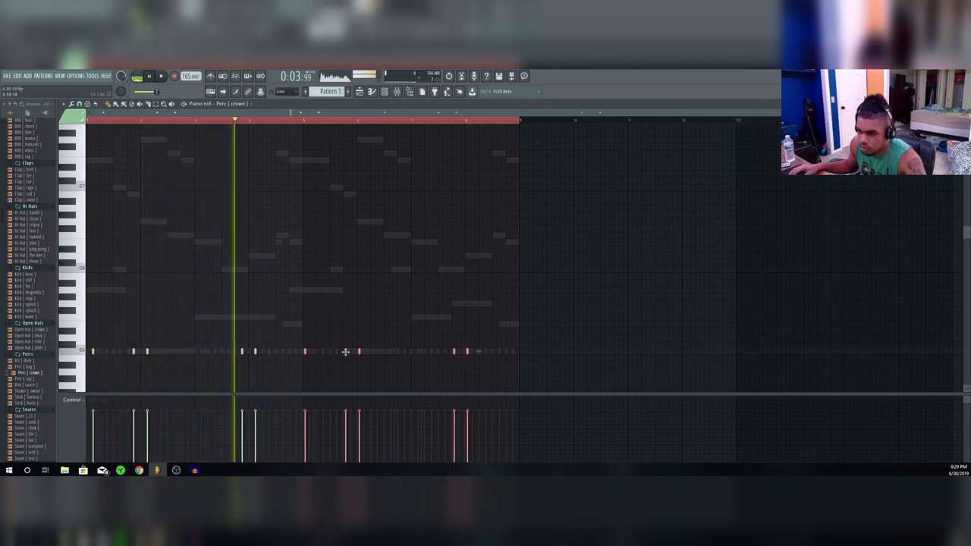
drag(345, 352, 349, 352)
key(ctrl+d)
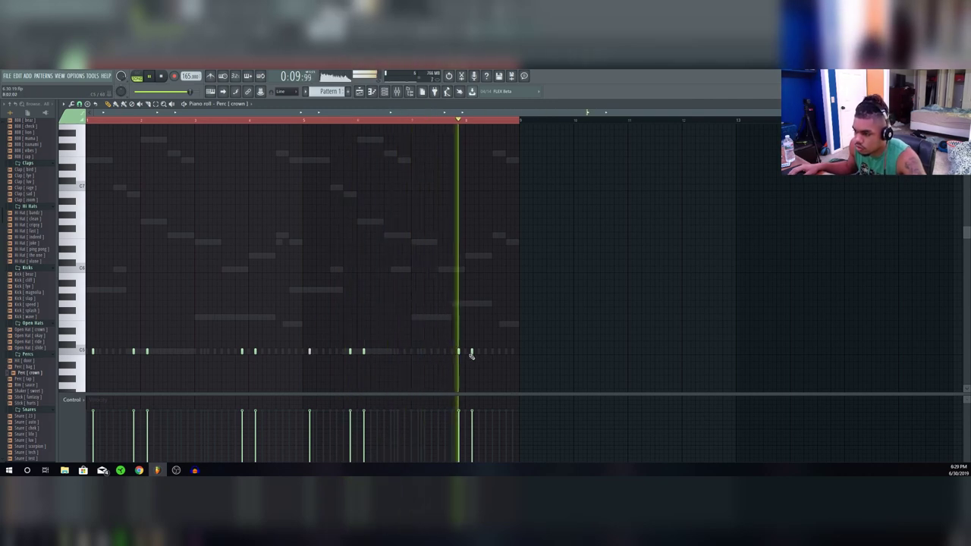
Stop playback and close the mixer and channel rack, leaving the playlist arrangement in view.
key(F6)
key(space)
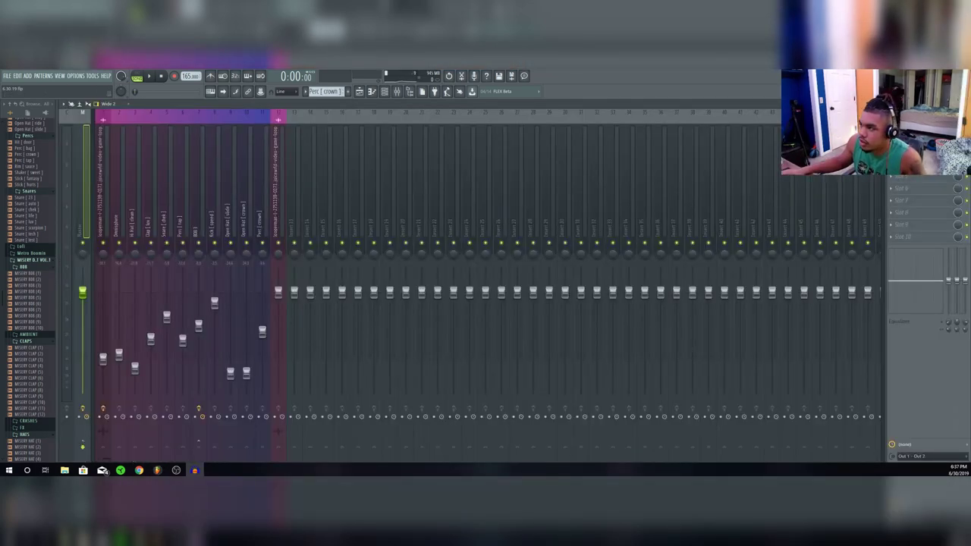
click(966, 104)
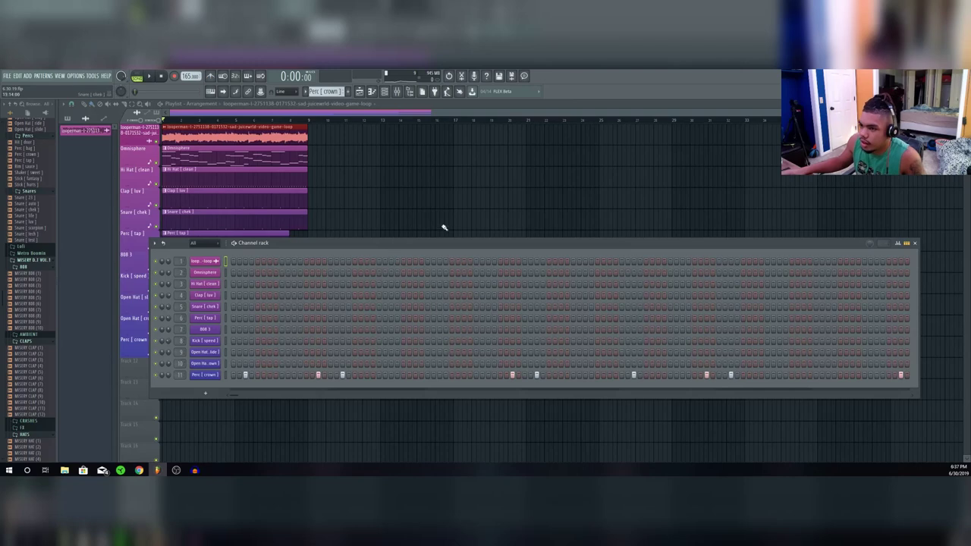
click(916, 243)
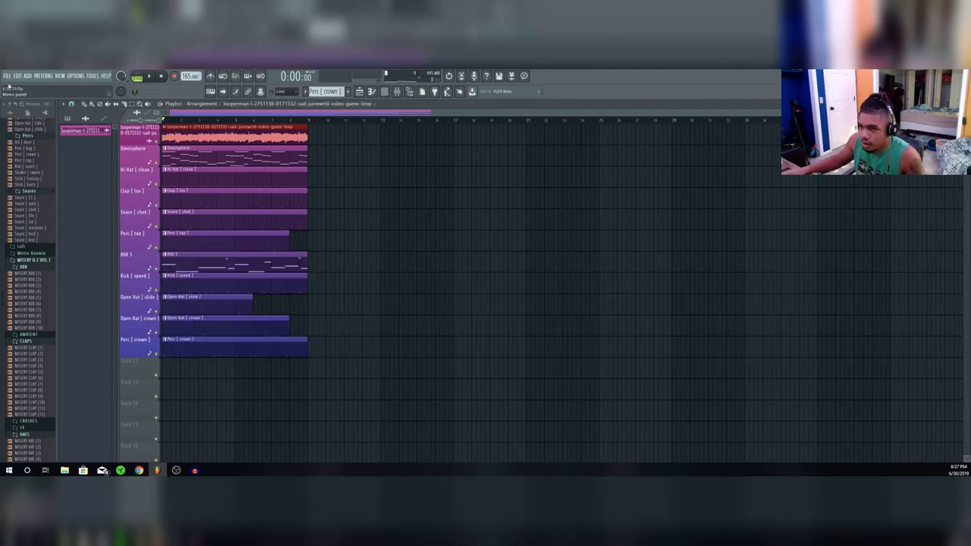
Play the eight-bar arrangement from the start and stop it.
click(150, 77)
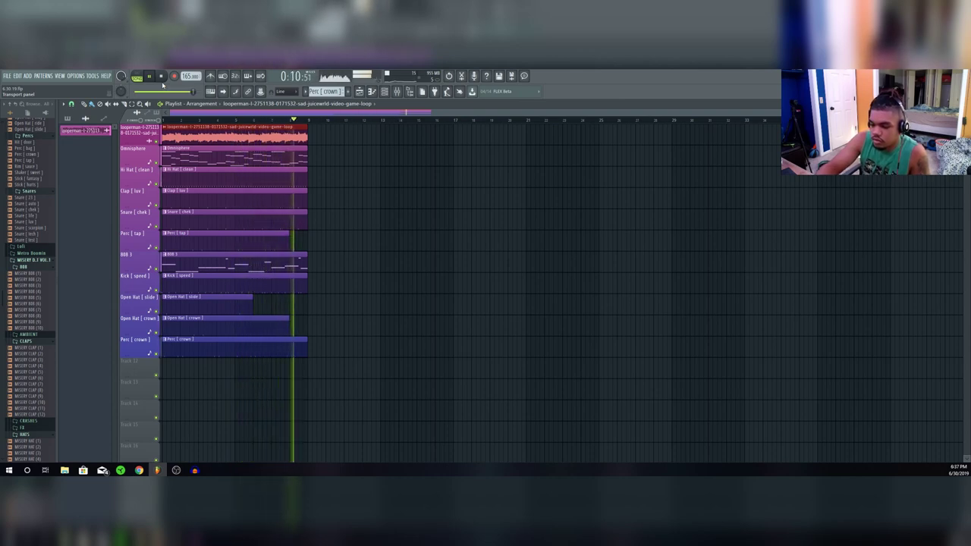
key(space)
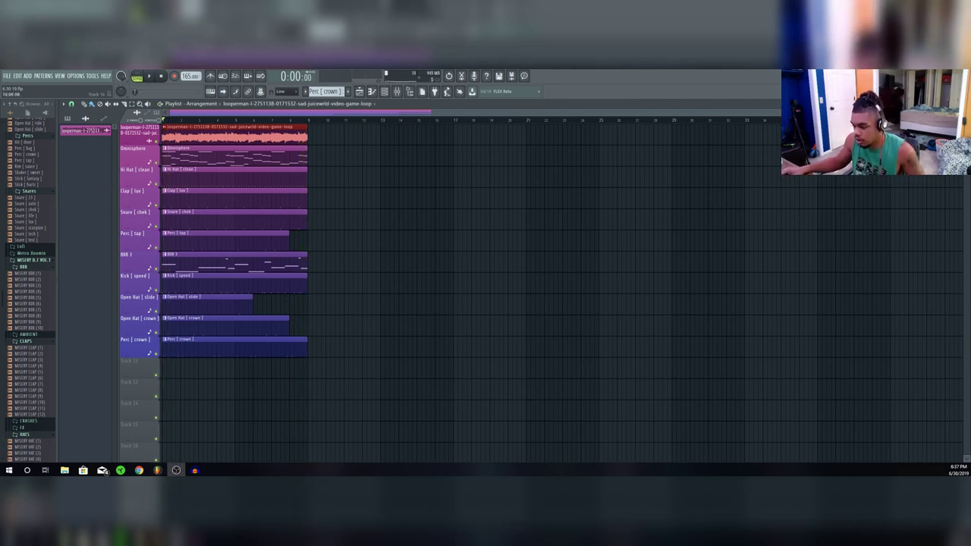
click(447, 279)
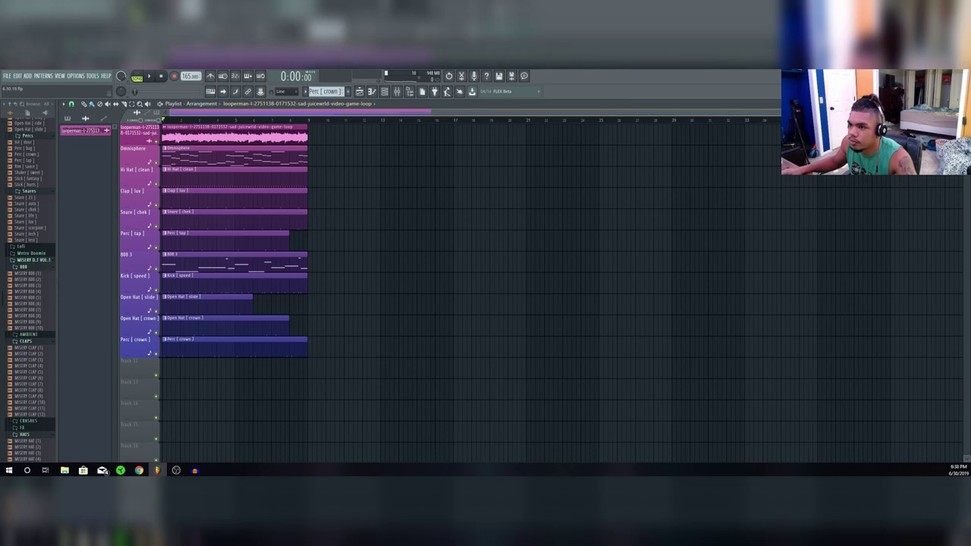
Duplicate all the playlist clips end to end until twelve eight-bar blocks fill bars 1 to 96.
scroll(260, 287, down, 2)
key(ctrl+a)
key(ctrl+b)
key(ctrl+b)
key(ctrl+b)
key(ctrl+b)
key(ctrl+b)
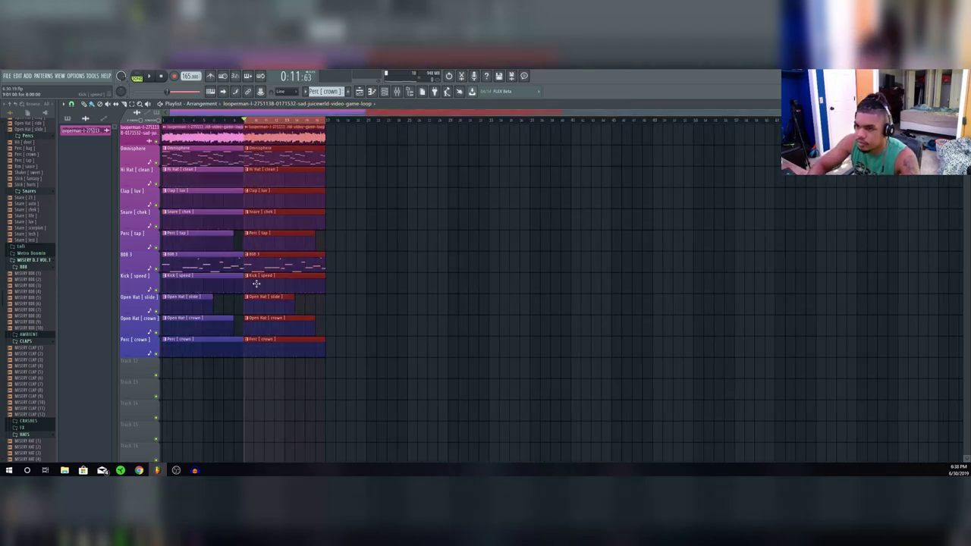
key(ctrl+b)
key(ctrl+b)
key(ctrl+b)
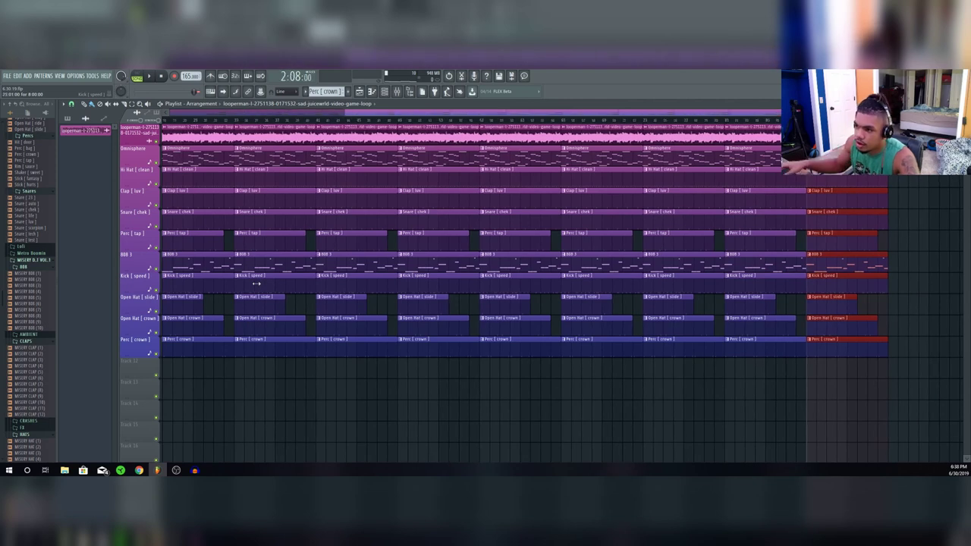
ctrl+click(485, 122)
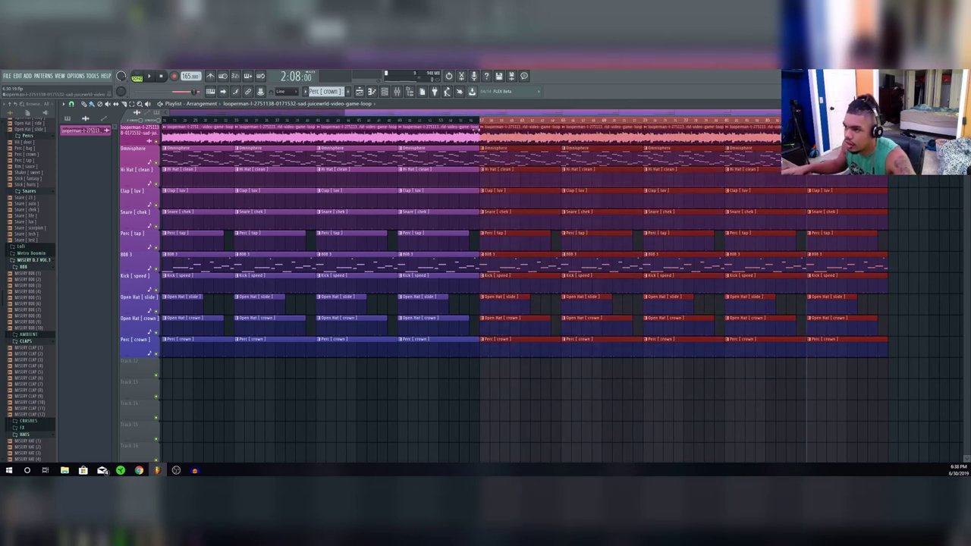
ctrl+click(472, 123)
scroll(472, 113, down, 6)
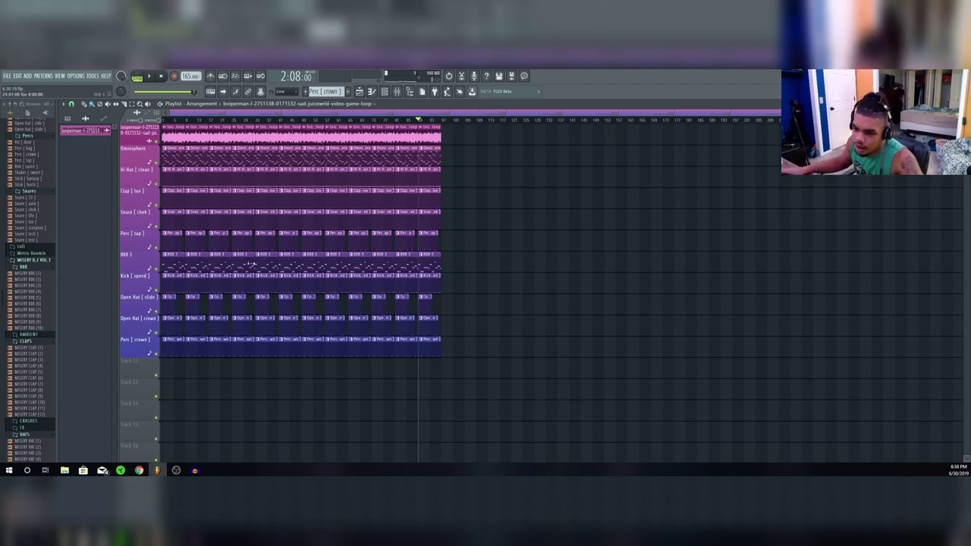
Leave only the sample loop in bars 1–8 and clear the percussion, 808, kick and open hat clips from bars 9–16.
right_click(179, 348)
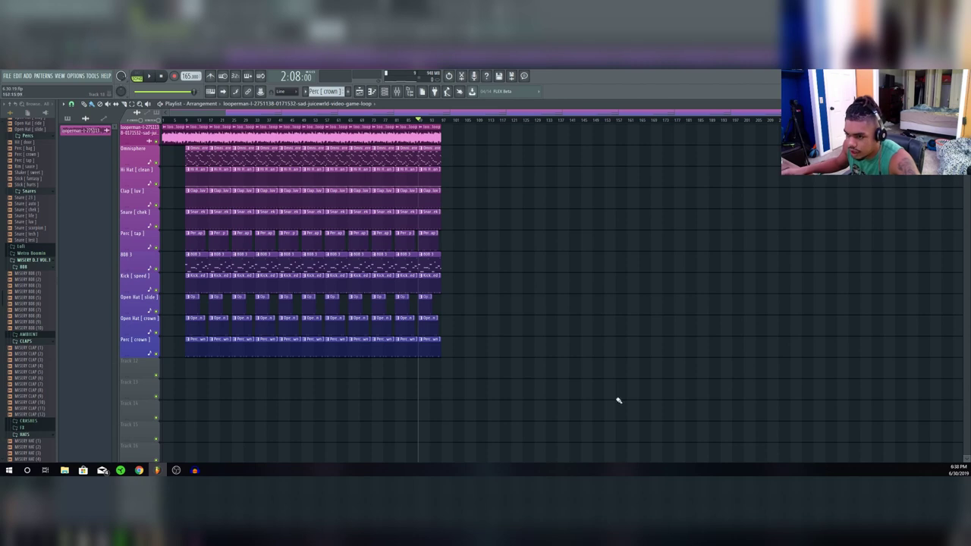
click(161, 76)
key(space)
scroll(191, 158, up, 6)
right_click(332, 345)
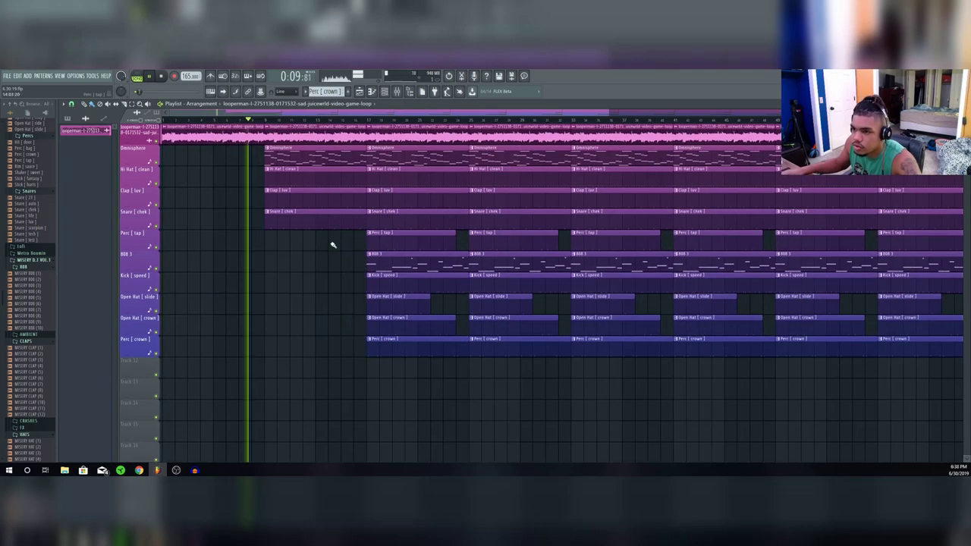
Trim the intro's snare clip to start at bar 13 and cut the intro clips slightly short of bar 17.
mouse_move(266, 220)
mouse_down()
mouse_move(316, 220)
mouse_move(357, 128)
mouse_up()
right_click(362, 220)
scroll(336, 223, down, 4)
Clear the Omnisphere, hi-hat, snare, kick, open hat and percussion clips from bars 33–40.
right_click(388, 157)
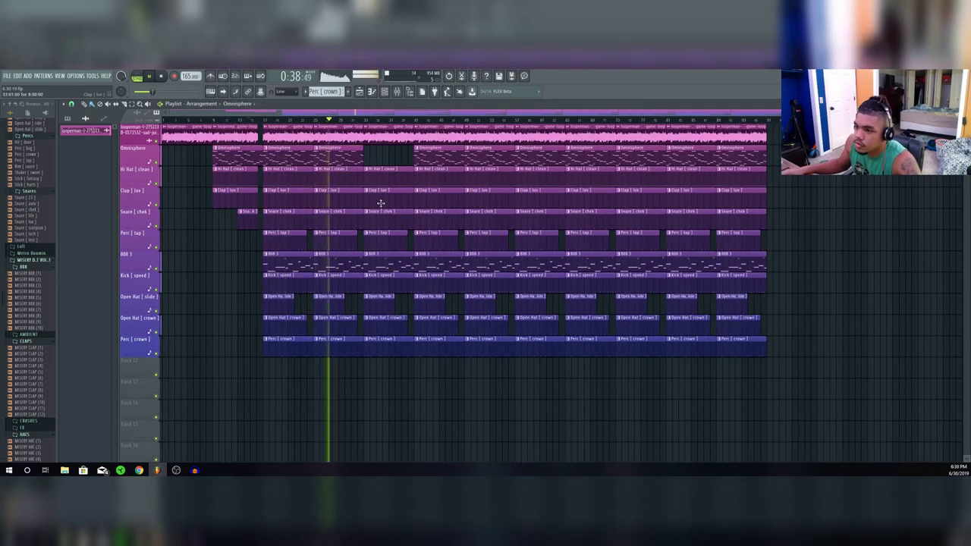
right_click(385, 178)
right_click(388, 220)
right_click(389, 284)
Place a Hi Hat [ clean ] clip at bar 33 with its start trimmed, and clear Omnisphere and Perc [ tap ] from bars 41–48.
click(341, 179)
click(368, 178)
drag(365, 179, 371, 179)
click(365, 120)
right_click(442, 157)
right_click(442, 239)
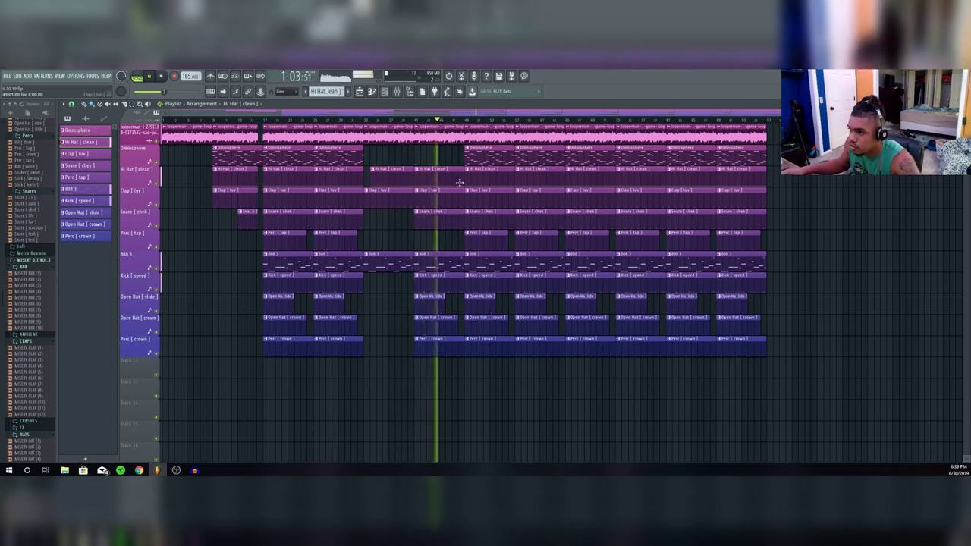
Delete all the drum, percussion and 808 clips from bars 65–72 and play from bar 65.
scroll(532, 135, up, 2)
scroll(532, 135, down, 3)
scroll(533, 135, up, 2)
drag(487, 388, 482, 182)
key(Delete)
click(440, 120)
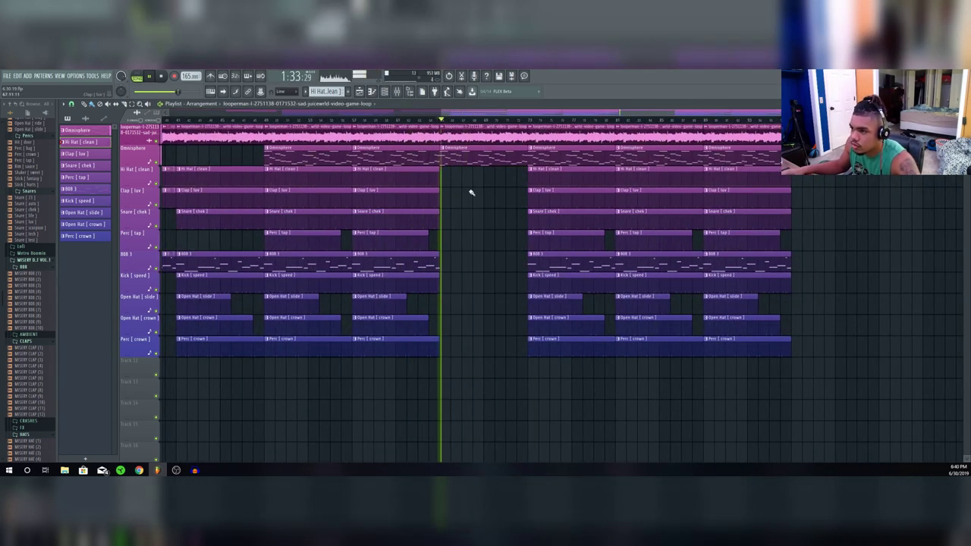
Clear the sample loop from bars 65–72 and set HalfTime on the Omnisphere track to 1 Bar.
right_click(471, 136)
key(ctrl+z)
key(F9)
click(917, 127)
click(965, 104)
click(218, 234)
click(237, 234)
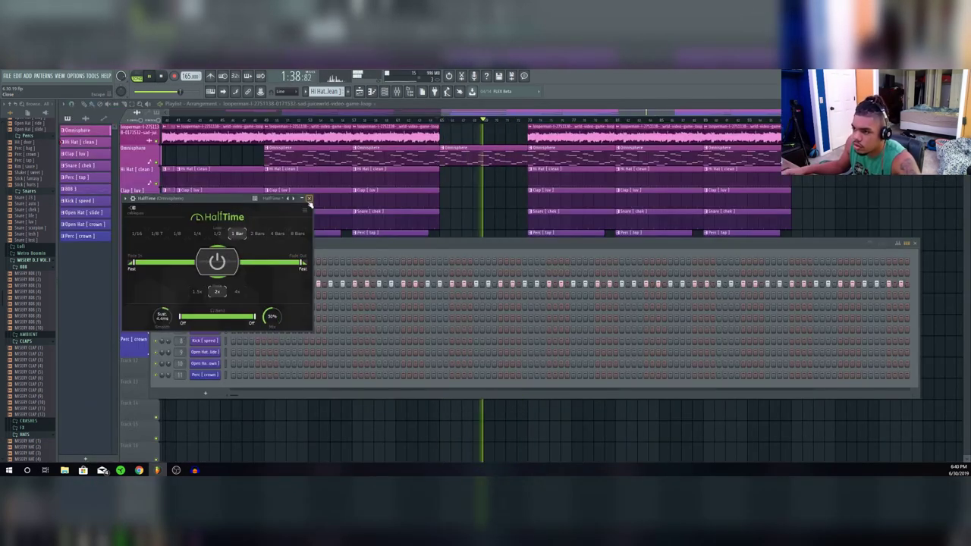
click(309, 199)
Clear the sample loop from bars 73–80 and add Fruity Chorus to the Omnisphere mixer track.
right_click(533, 128)
scroll(534, 127, up, 2)
key(F9)
click(889, 139)
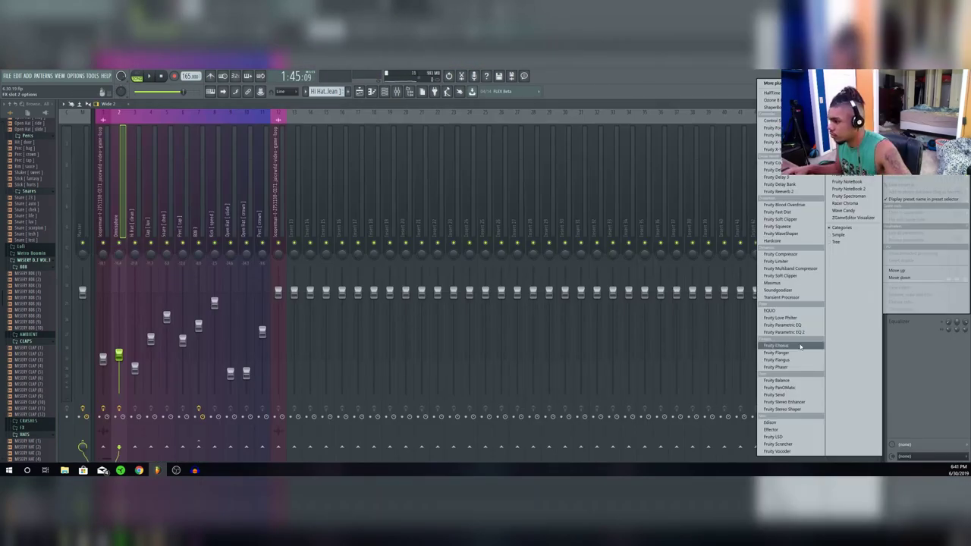
click(799, 345)
Add Fruity Delay 2 to the Omnisphere mixer track, replace it with Fruity Delay 3 and adjust its settings.
click(889, 152)
mouse_move(903, 165)
click(776, 170)
click(183, 139)
click(67, 140)
mouse_move(78, 155)
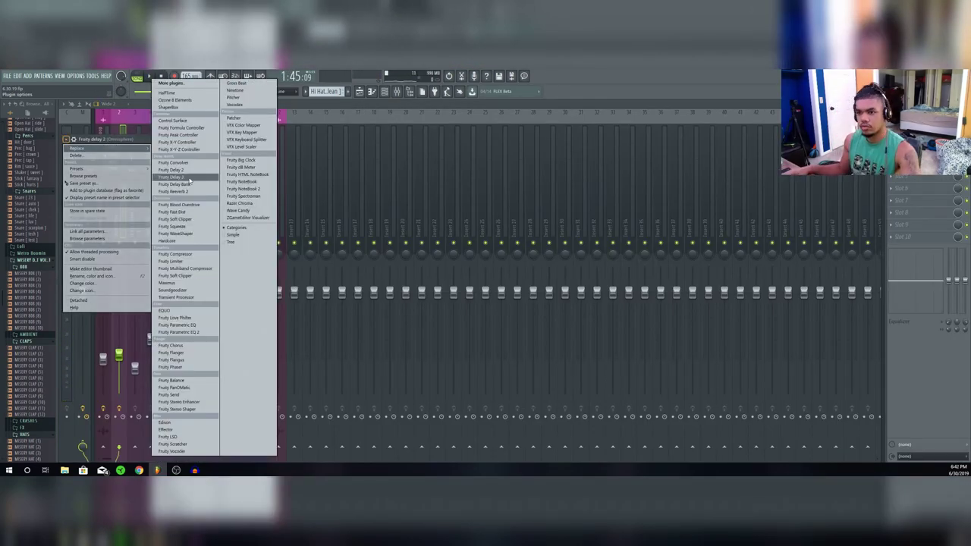
click(170, 178)
drag(74, 188, 74, 192)
click(344, 140)
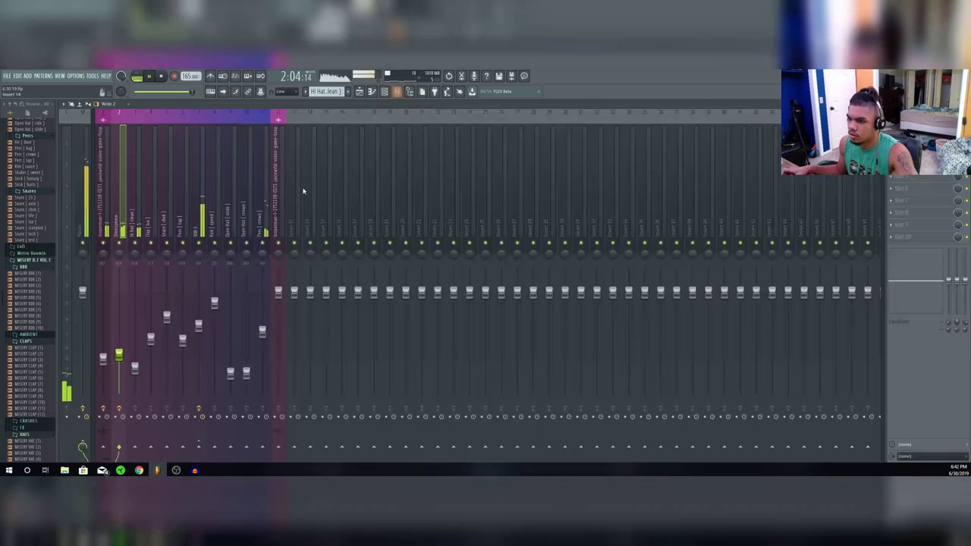
Fill bars 33–48 with Omnisphere clips in place of the sample loop and play back the section.
key(F9)
click(273, 120)
key(space)
drag(307, 158, 309, 158)
key(space)
scroll(310, 158, up, 3)
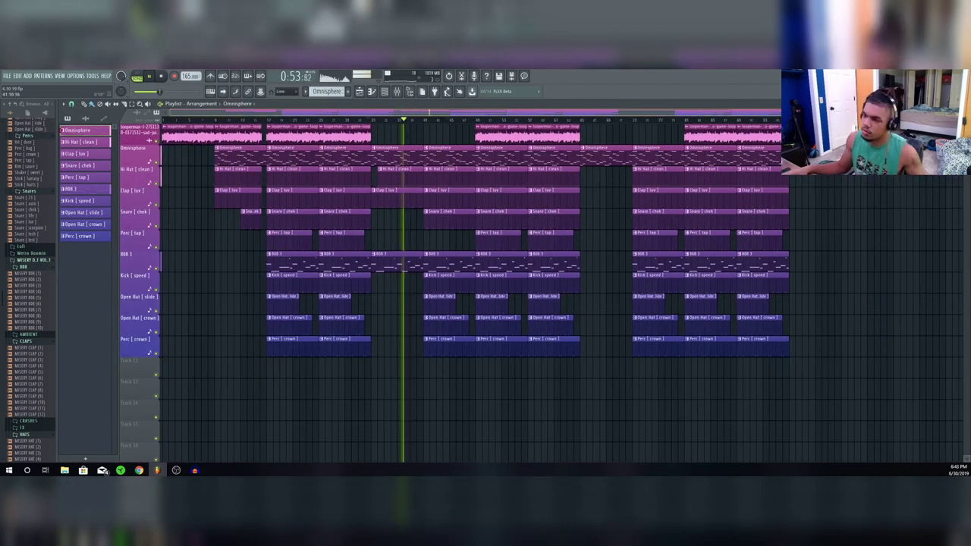
Add Fruity Parametric EQ 2 to the sample loop's mixer track.
key(F9)
key(F9)
key(F6)
key(F9)
click(889, 139)
mouse_move(903, 153)
click(814, 334)
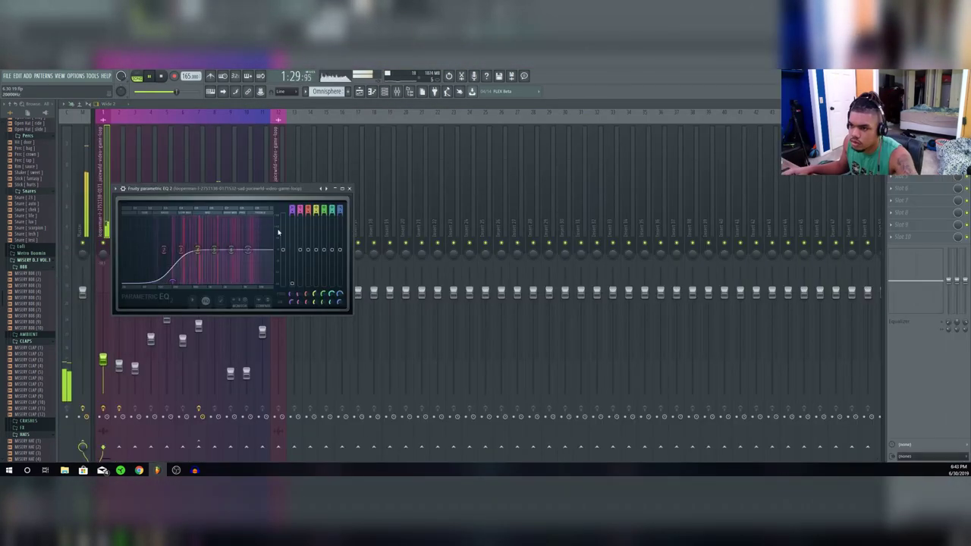
Load a preset in the sample loop's equalizer, lower its low-pass band's cutoff and return to the playlist.
click(117, 189)
mouse_move(145, 217)
click(227, 217)
click(348, 189)
key(F9)
key(F9)
click(903, 139)
drag(244, 249, 228, 250)
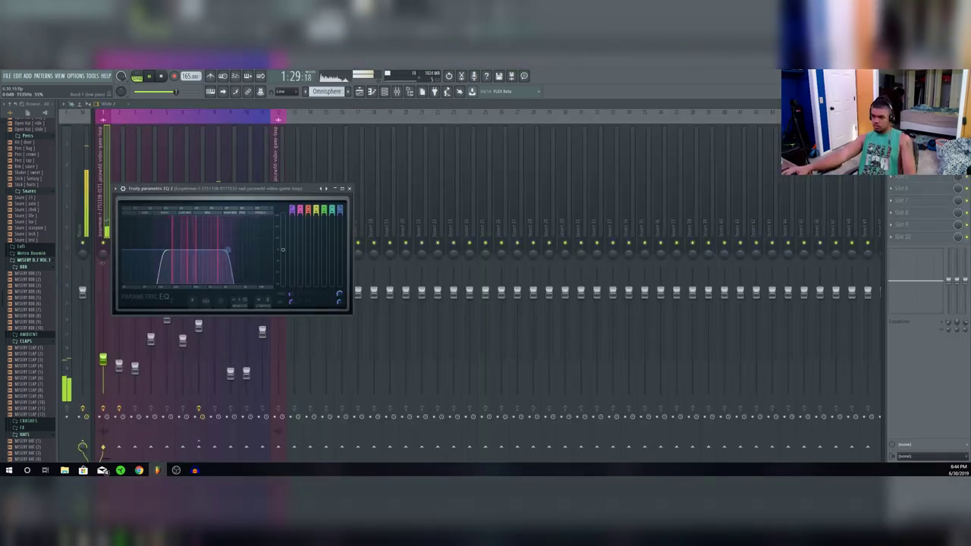
click(350, 189)
key(F9)
click(160, 112)
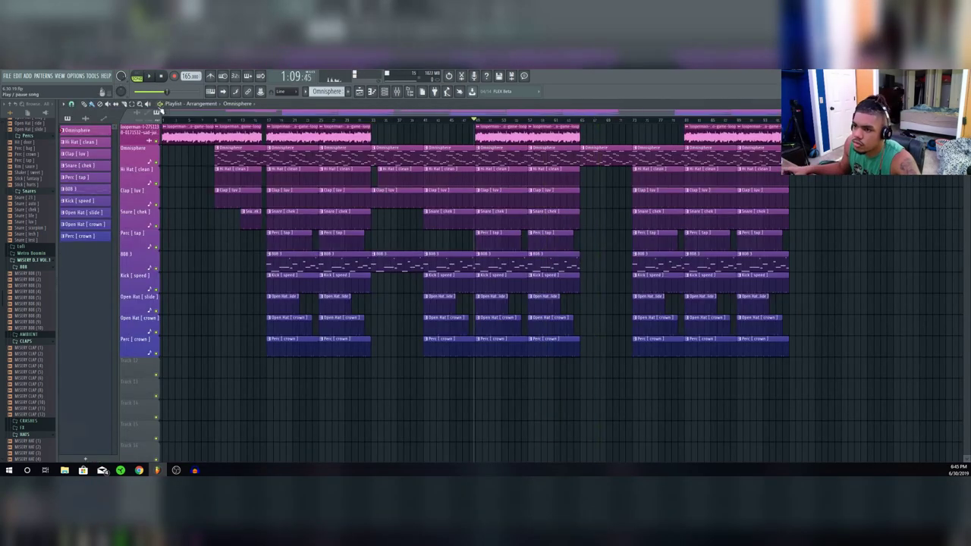
Solo the Omnisphere mixer track and add Fruity Parametric EQ 2 in its effect slot 5.
key(F9)
click(119, 190)
click(889, 128)
click(814, 273)
click(215, 149)
right_click(119, 243)
click(891, 176)
click(814, 334)
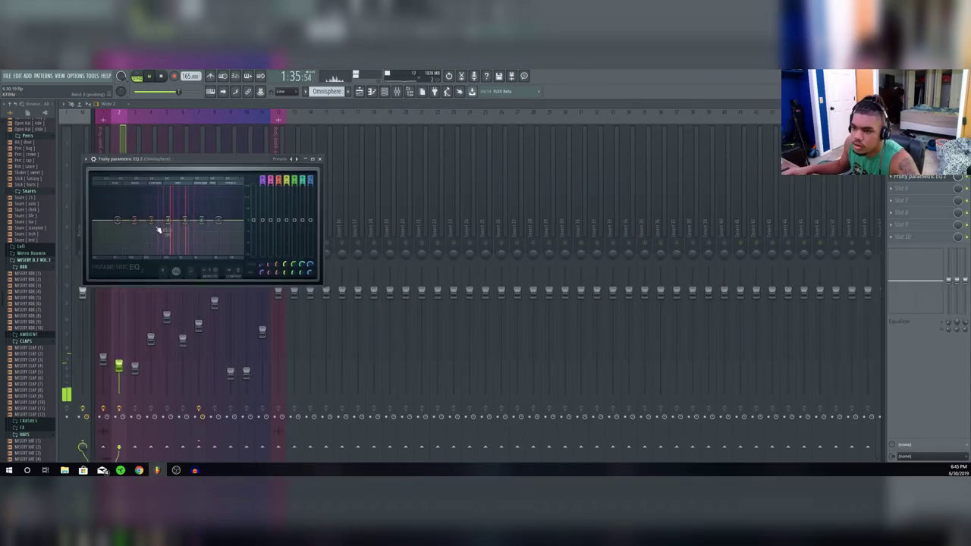
Apply a preset to the Omnisphere equalizer, adjust the plugin in effect slot 4 and unsolo the track.
click(285, 159)
click(303, 177)
click(919, 164)
drag(141, 170, 143, 170)
click(215, 149)
right_click(119, 243)
Play the arrangement from bar 65 and check the mixer during playback.
key(F9)
click(581, 120)
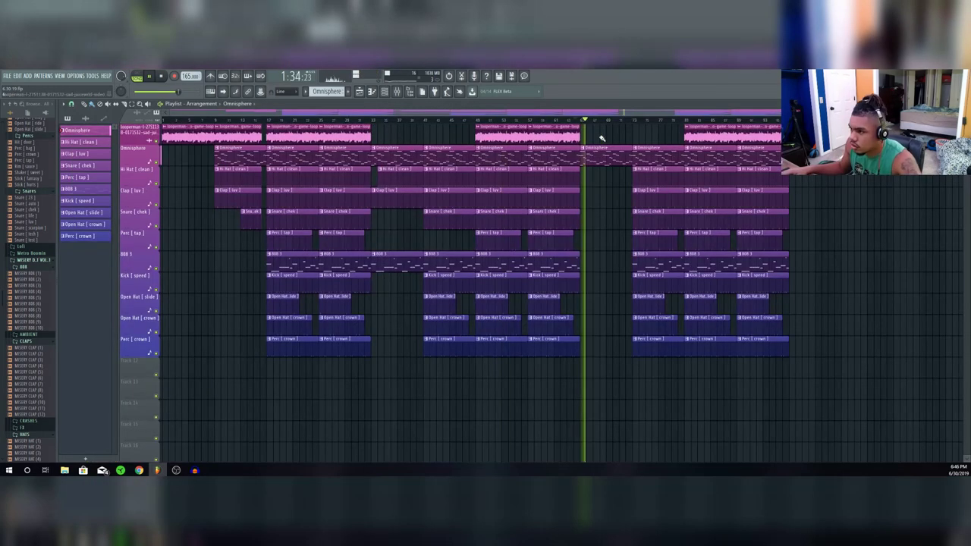
key(F9)
key(F9)
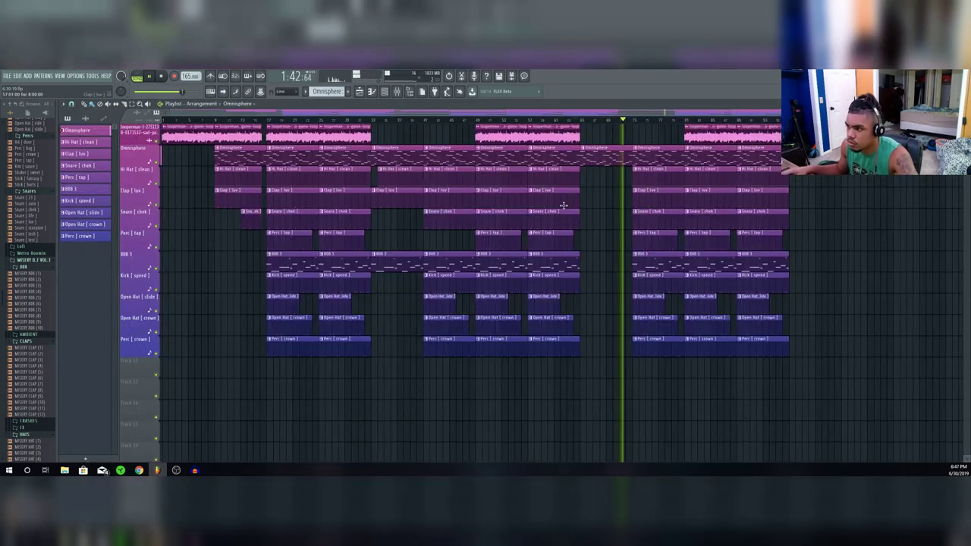
Copy the hi-hat and clap clips from bars 57–64 into bars 65–72 and trim the starts of the copies.
key(space)
ctrl+click(560, 181)
key(ctrl+b)
ctrl+click(561, 203)
key(ctrl+b)
drag(582, 188, 586, 186)
key(space)
click(575, 341)
click(600, 352)
right_click(601, 351)
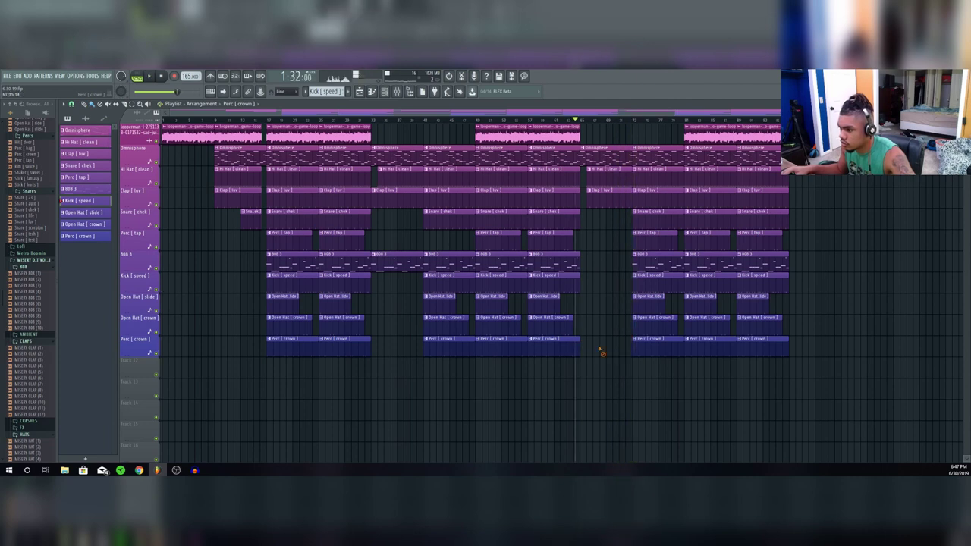
Place a Kick [ speed ] clip in bars 65–72 with its start trimmed and play it back.
click(565, 284)
click(597, 284)
drag(582, 282, 588, 282)
key(space)
Extend the ending with a sample loop clip and an Omnisphere clip in bars 97–104.
click(164, 120)
scroll(547, 139, down, 2)
click(547, 138)
click(534, 152)
click(547, 157)
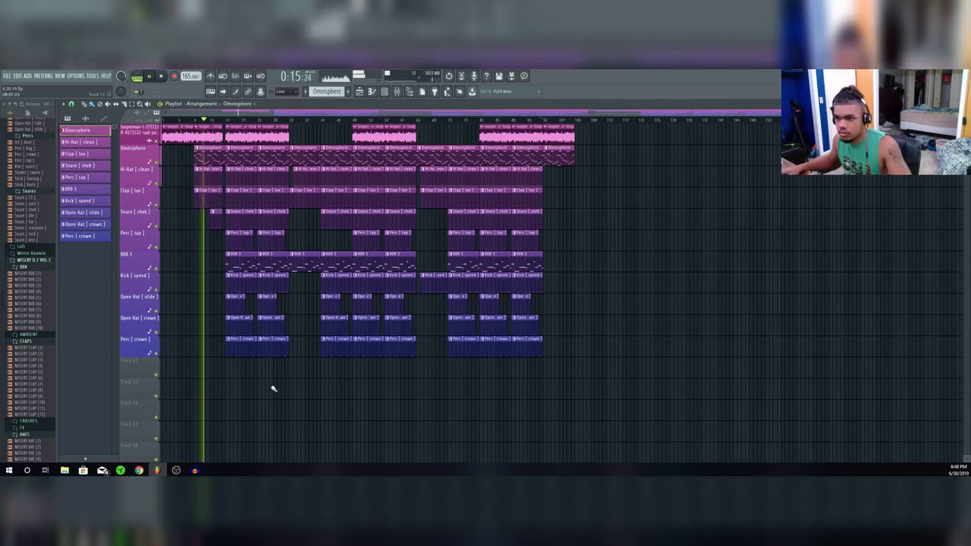
Stop playback, add a second Omnisphere channel and search its patch browser for "choir".
key(space)
key(F9)
click(295, 112)
key(F9)
key(F6)
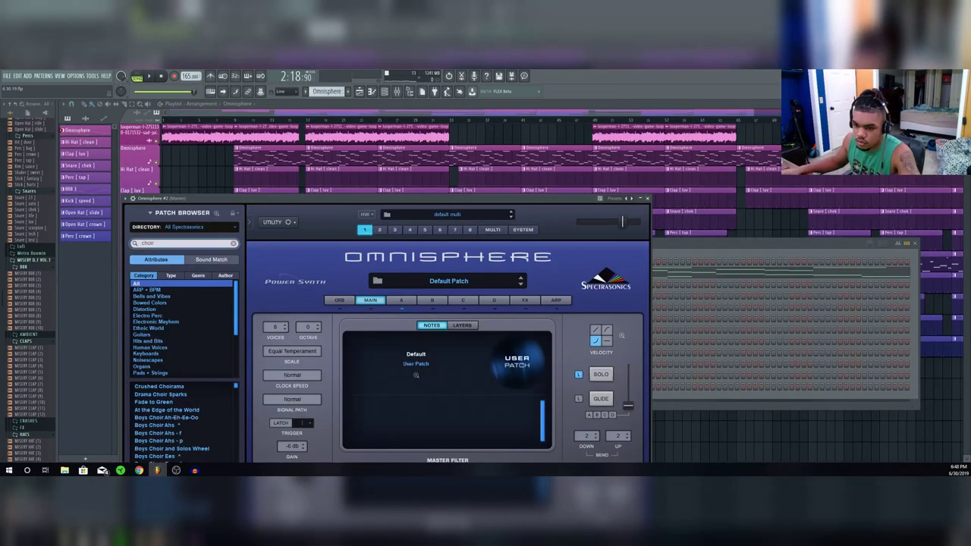
Start a melody for Omnisphere #2 in the piano roll with a C7 note at the beginning of bar 1.
key(F7)
scroll(99, 263, up, 2)
click(99, 262)
key(space)
key(space)
click(88, 229)
Lower the volume of mixer track 12 and return to the piano roll.
key(F6)
key(F9)
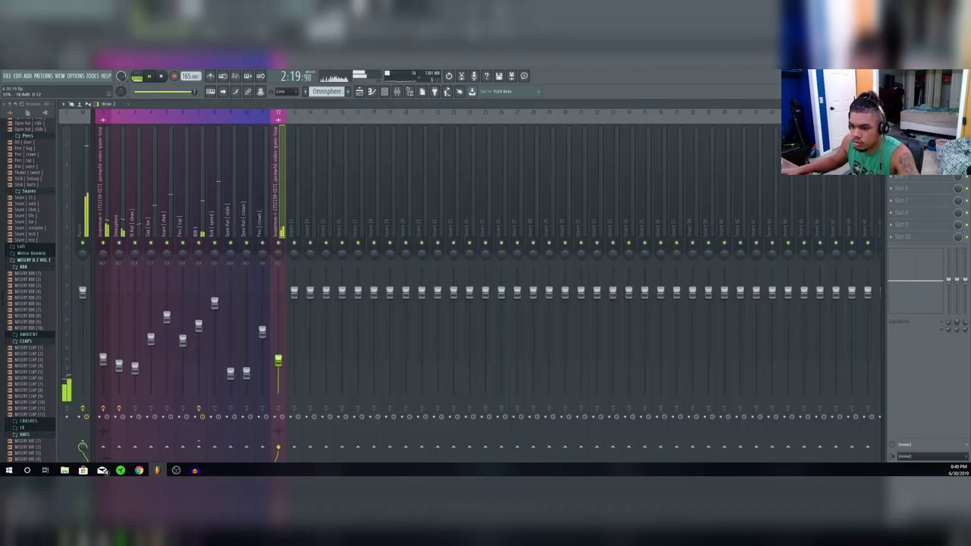
key(F9)
Add the following notes of the Omnisphere #2 melody across bars 1–4, moving the second note lower, and play back the phrase.
click(147, 217)
key(space)
mouse_move(148, 216)
mouse_down()
mouse_move(133, 215)
mouse_move(136, 263)
mouse_up()
click(170, 181)
click(177, 194)
click(184, 201)
key(space)
key(space)
key(space)
key(space)
key(space)
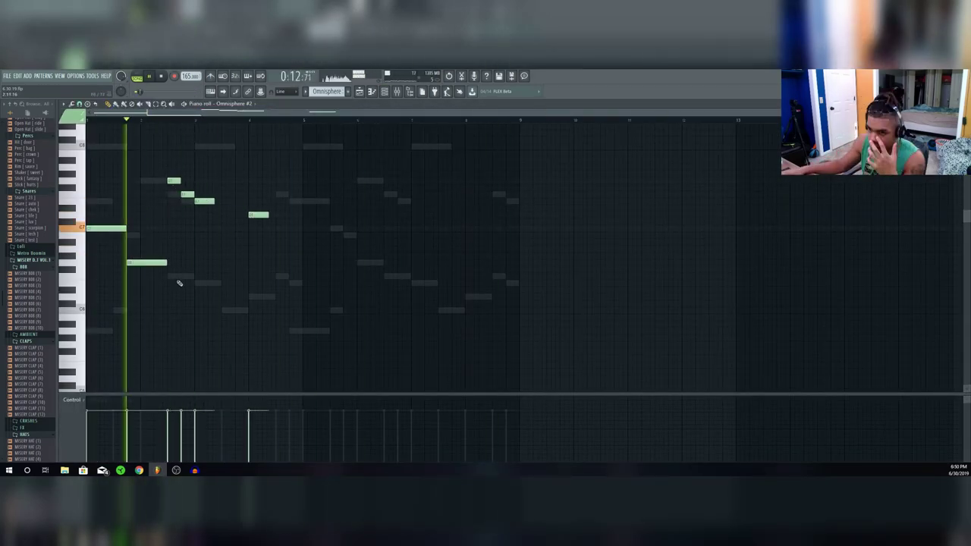
key(space)
Select mixer track 1, which carries the loop, and play the song to check its sound.
key(F9)
click(103, 189)
key(space)
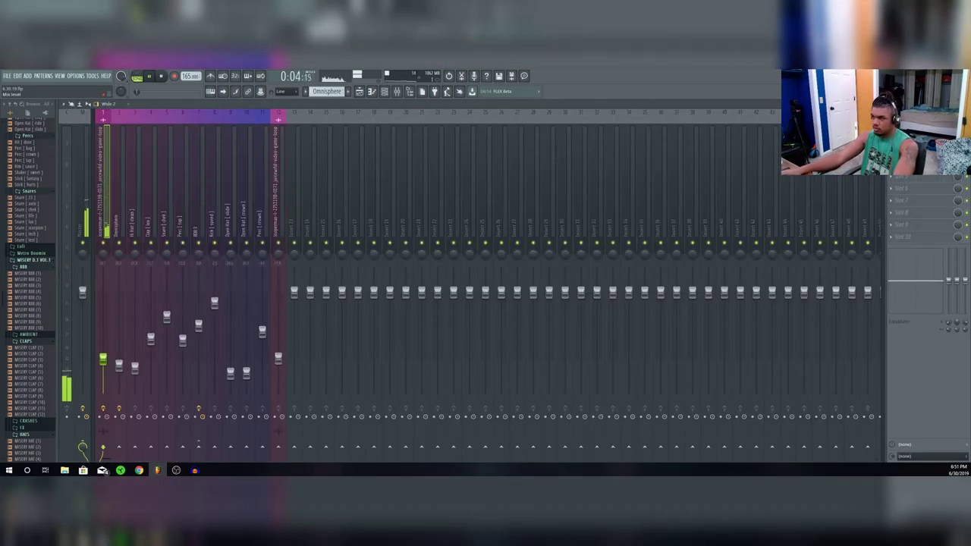
key(F5)
key(F9)
key(space)
Shape the falling curve of the HalfTime mix level automation clip at the song's start on Track 12 and audition the intro.
key(F5)
key(space)
mouse_move(191, 363)
mouse_down()
mouse_move(191, 375)
mouse_move(217, 355)
mouse_up()
scroll(193, 369, up, 3)
key(space)
key(space)
scroll(217, 354, down, 2)
key(space)
Place HalfTime mix level automation clips on Track 12 over bars 33–49 and 65–81.
click(380, 135)
drag(479, 120, 382, 121)
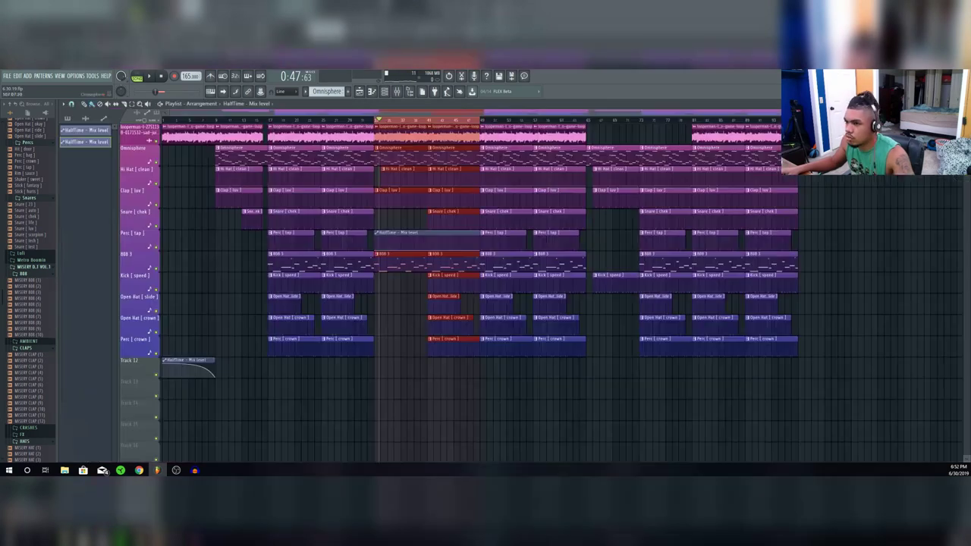
key(ctrl+v)
key(space)
click(434, 360)
click(588, 367)
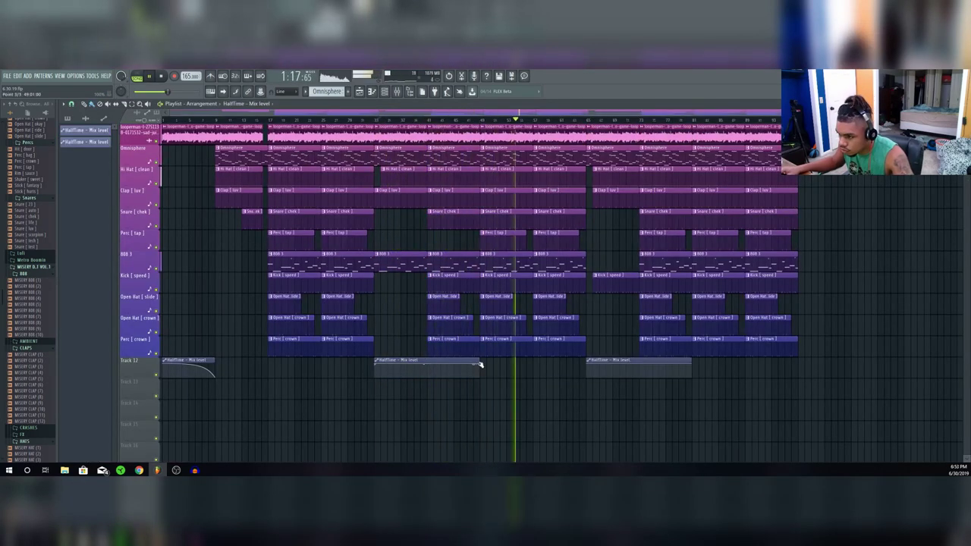
Add a point near the end of the HalfTime clip over bars 33–49, drop its end point to the minimum and audition the sections.
right_click(472, 364)
drag(480, 364, 480, 377)
click(472, 120)
scroll(460, 368, up, 5)
scroll(610, 366, down, 6)
click(351, 120)
click(422, 120)
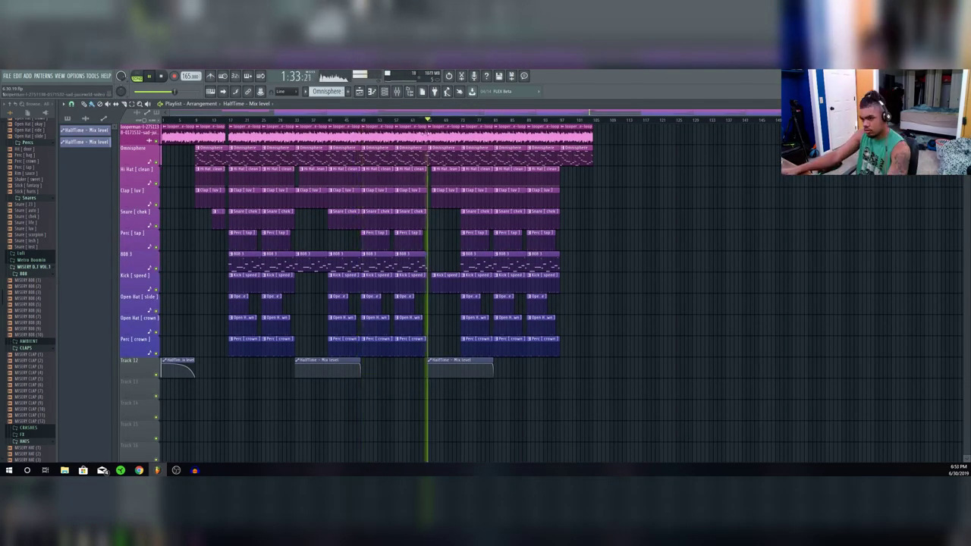
Try moving the last HalfTime automation clip along Track 12 and deleting the loop clip at bar 65, and undo both changes.
scroll(513, 365, up, 4)
drag(324, 360, 395, 359)
right_click(353, 137)
click(319, 120)
key(ctrl+alt+z)
key(ctrl+alt+z)
Play from bar 65 and delete the Omnisphere clip over bars 65–73.
click(319, 120)
right_click(338, 161)
scroll(338, 161, up, 3)
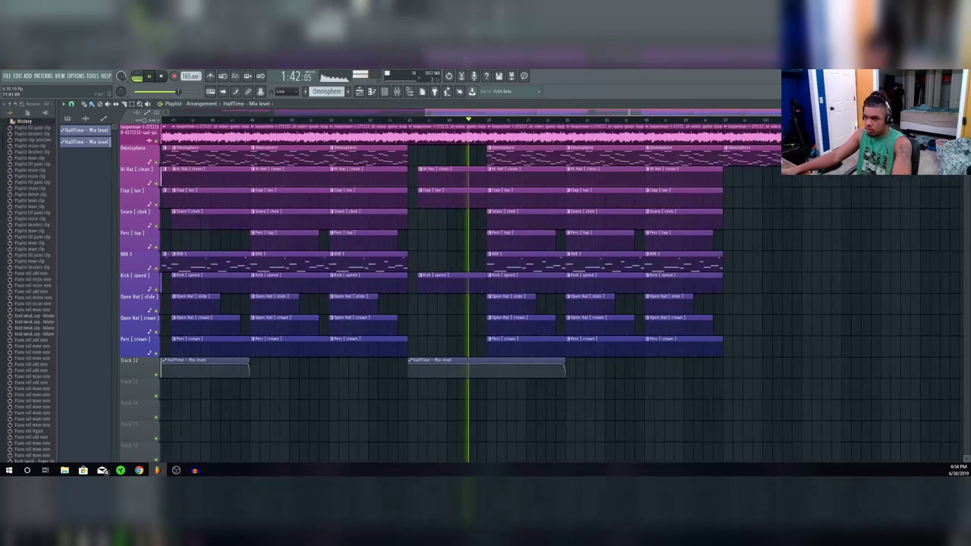